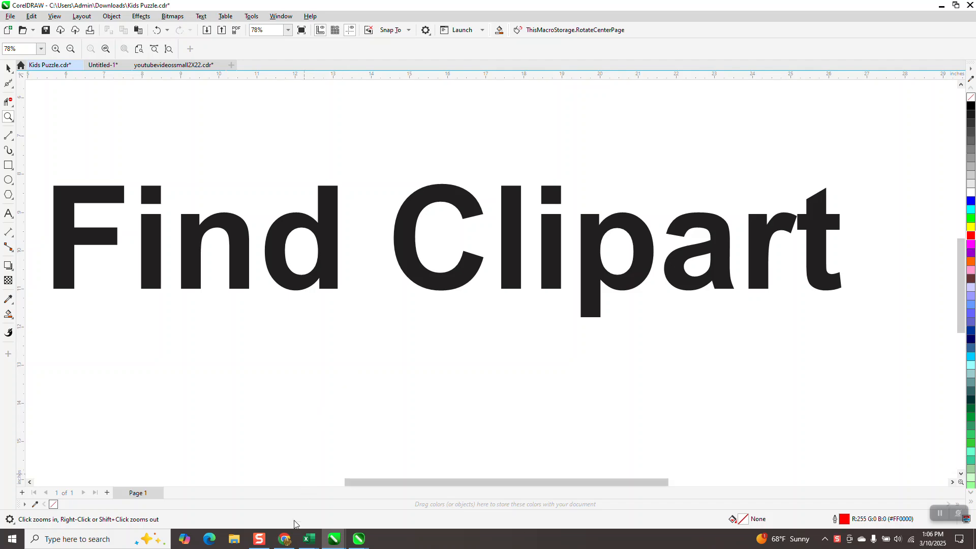
# Step: Switch to the Google Images fish silhouette results in Chrome and filter them by the Black and white color option
pyautogui.click(285, 539)
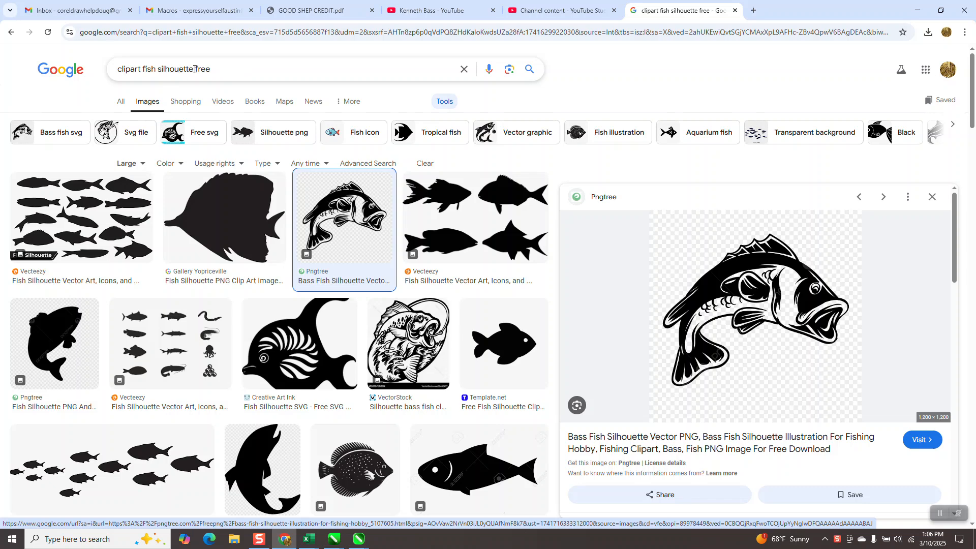
pyautogui.rightClick(154, 70)
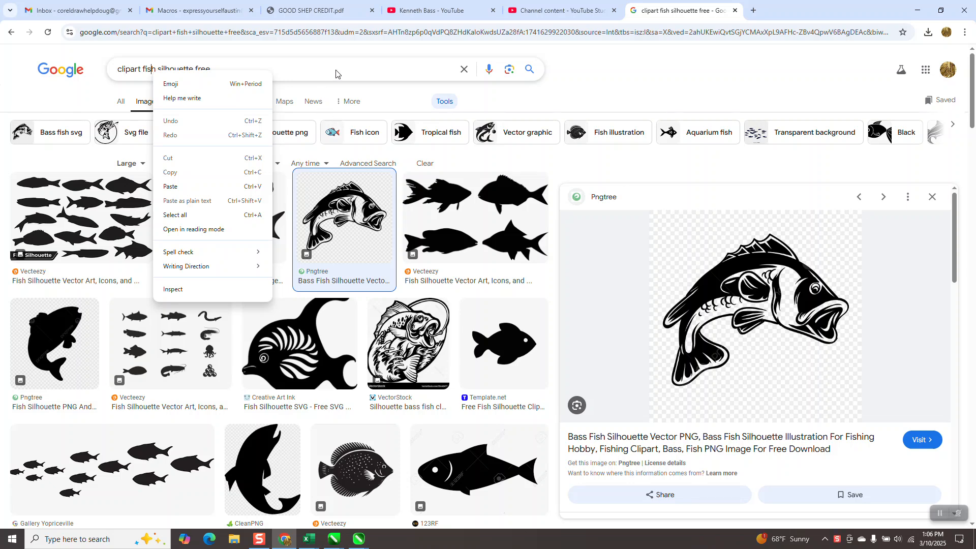
pyautogui.click(327, 85)
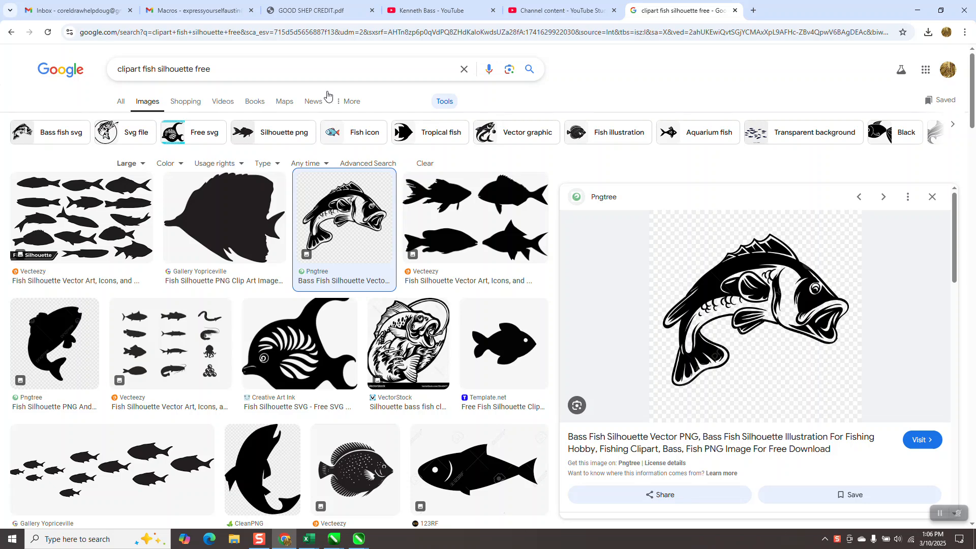
pyautogui.click(441, 103)
pyautogui.rightClick(441, 104)
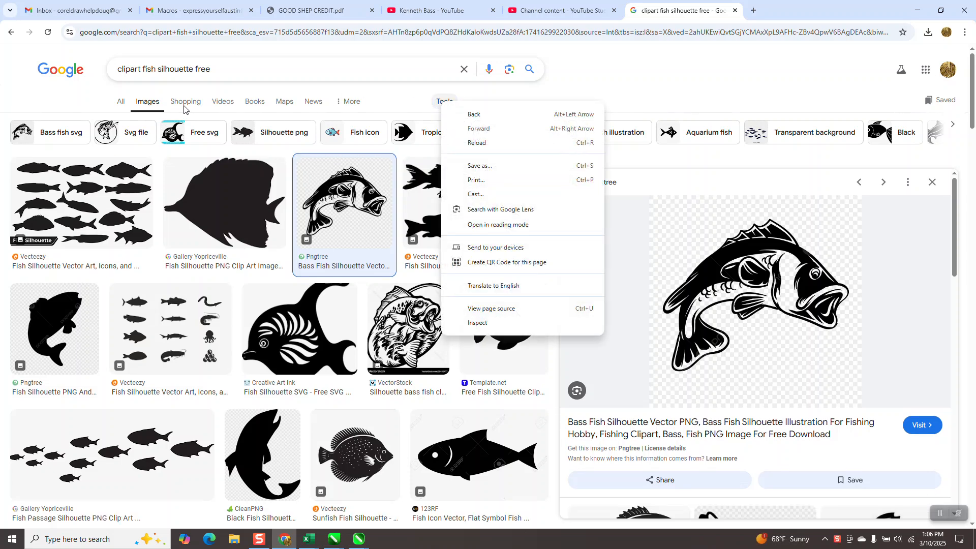
pyautogui.click(655, 101)
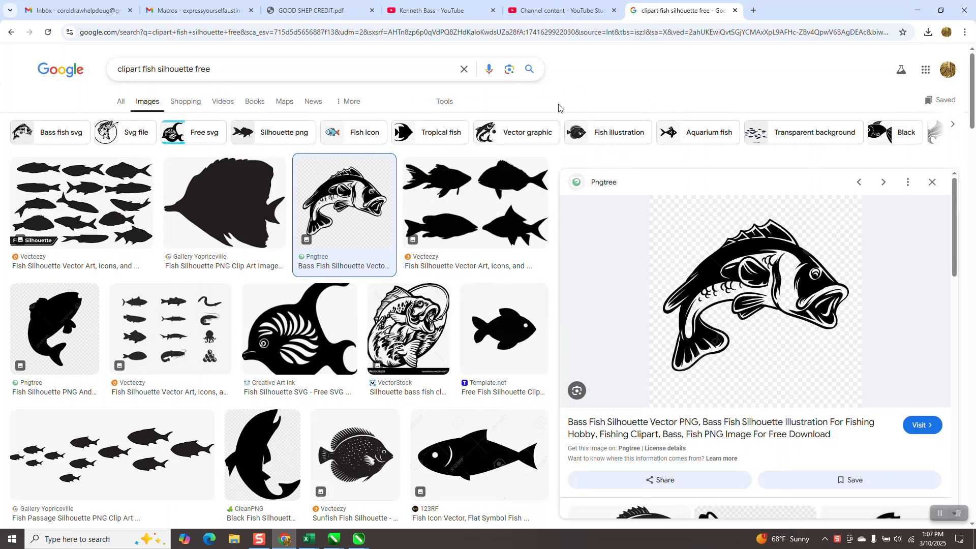
pyautogui.click(443, 101)
pyautogui.click(142, 166)
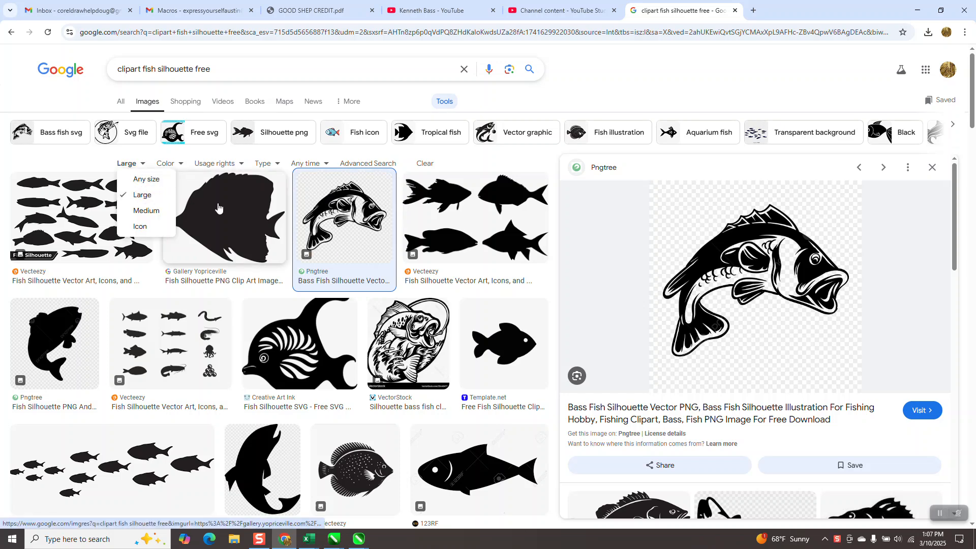
pyautogui.click(170, 164)
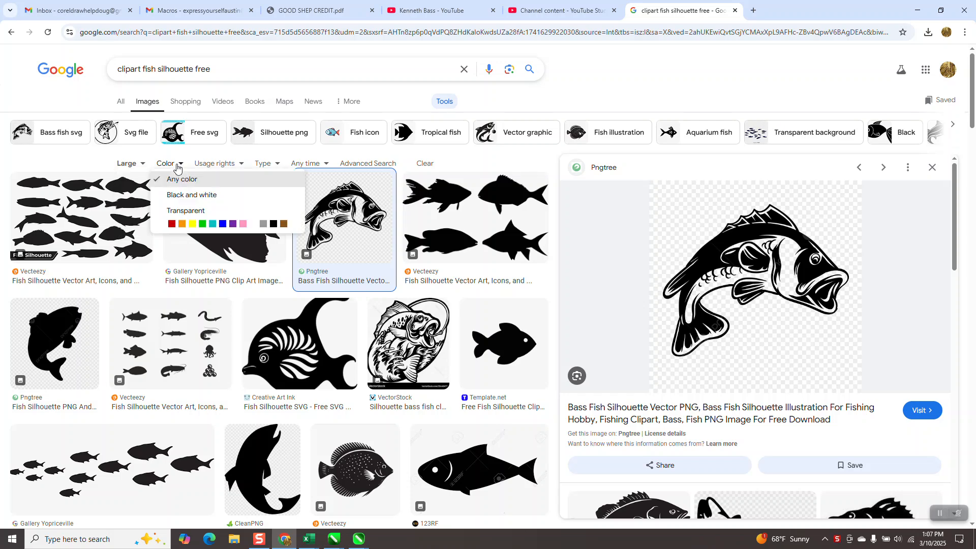
pyautogui.click(184, 195)
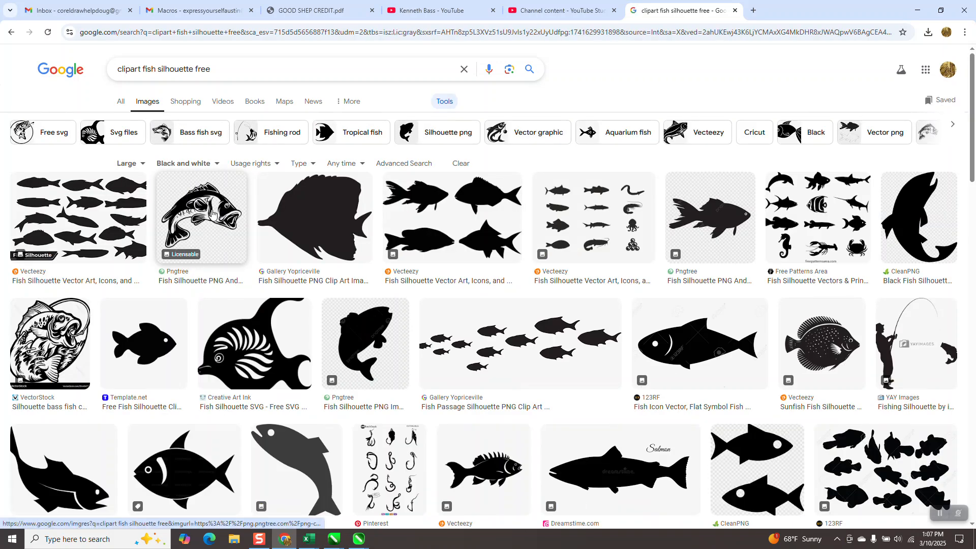
# Step: Open the preview of the Pngtree bass fish silhouette and copy its image
pyautogui.click(212, 212)
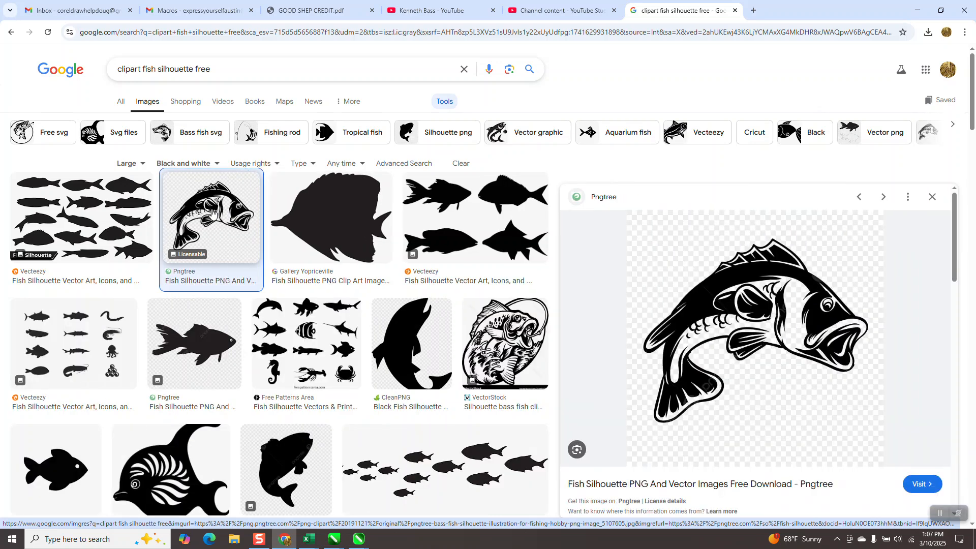
pyautogui.rightClick(756, 295)
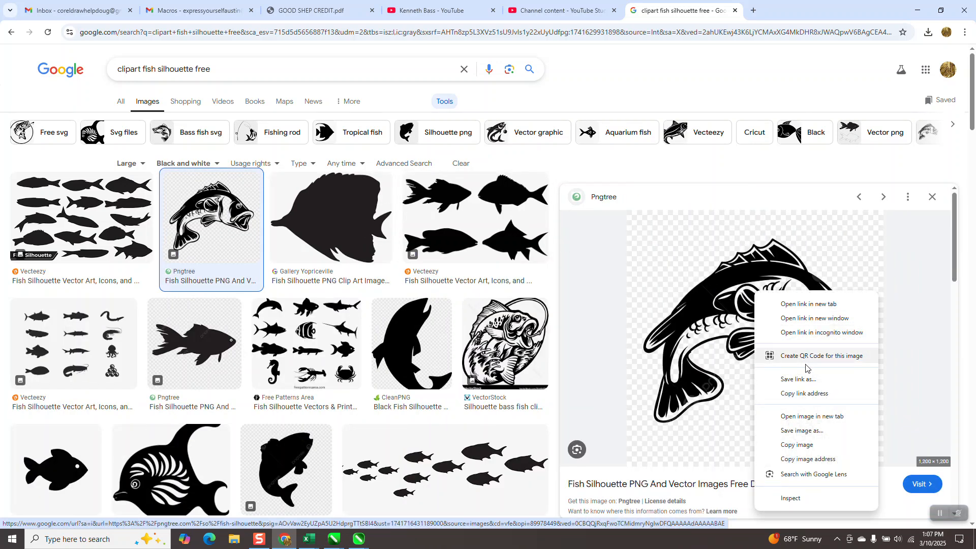
pyautogui.click(800, 445)
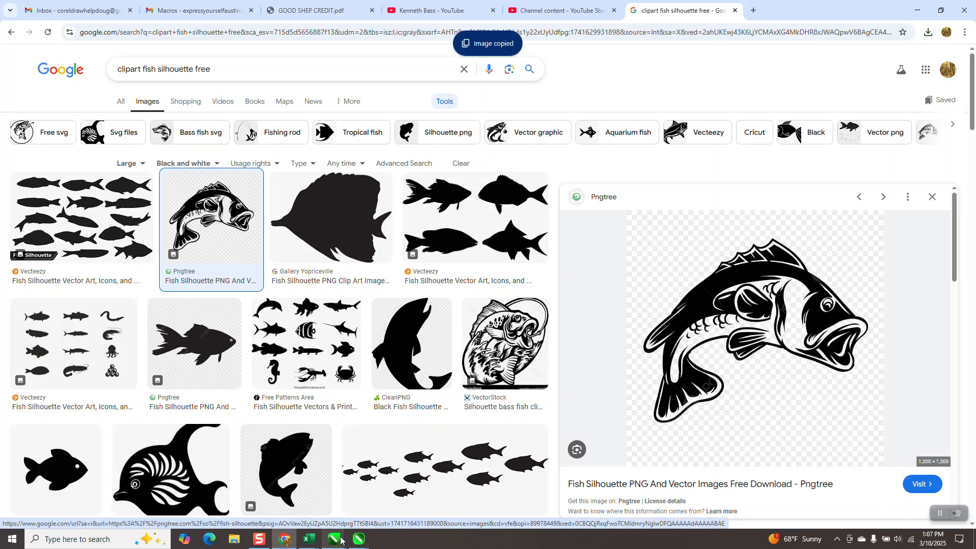
# Step: Switch to the Kids Puzzle document in CorelDRAW and paste the copied fish image onto the page
pyautogui.moveTo(345, 546)
pyautogui.click(319, 459)
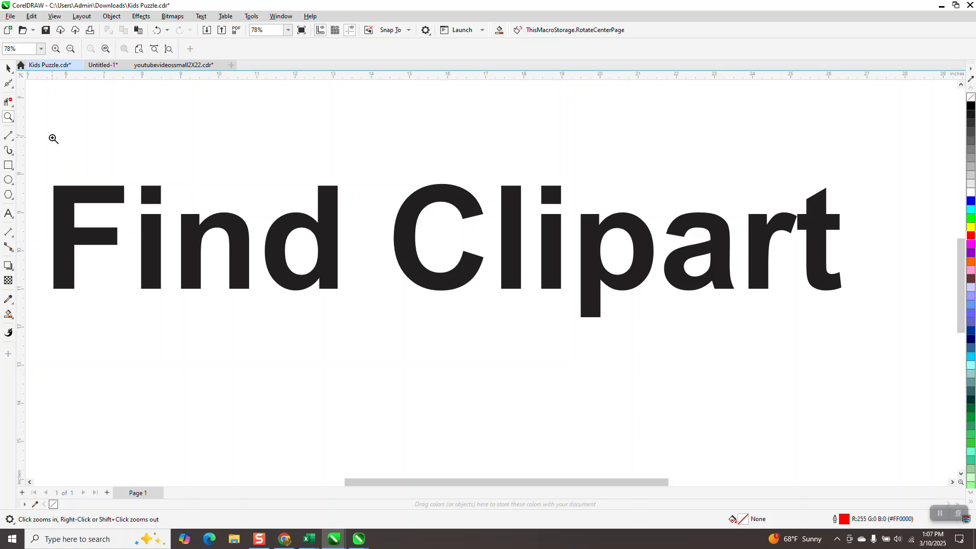
pyautogui.click(8, 67)
pyautogui.rightClick(378, 348)
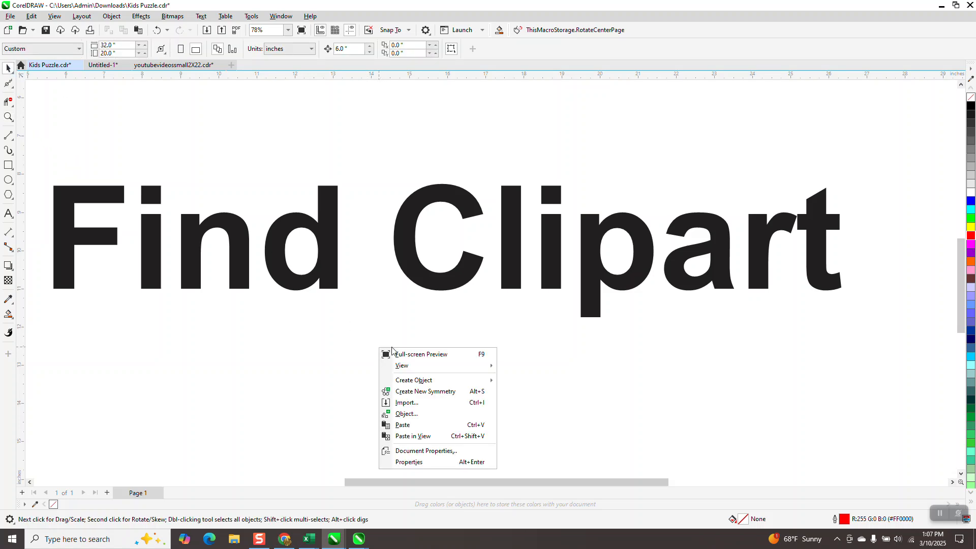
pyautogui.click(409, 425)
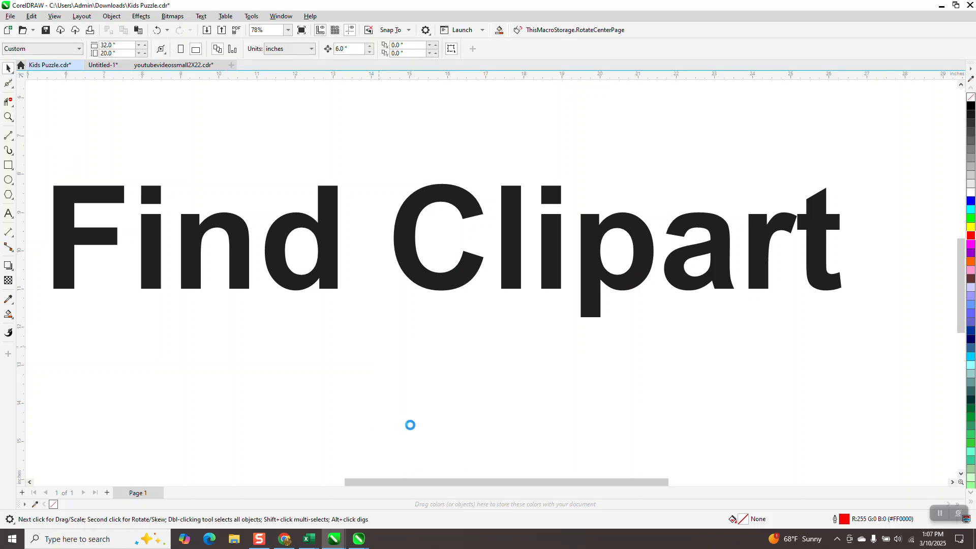
pyautogui.scroll(-2, 371, 366)
pyautogui.click(427, 304)
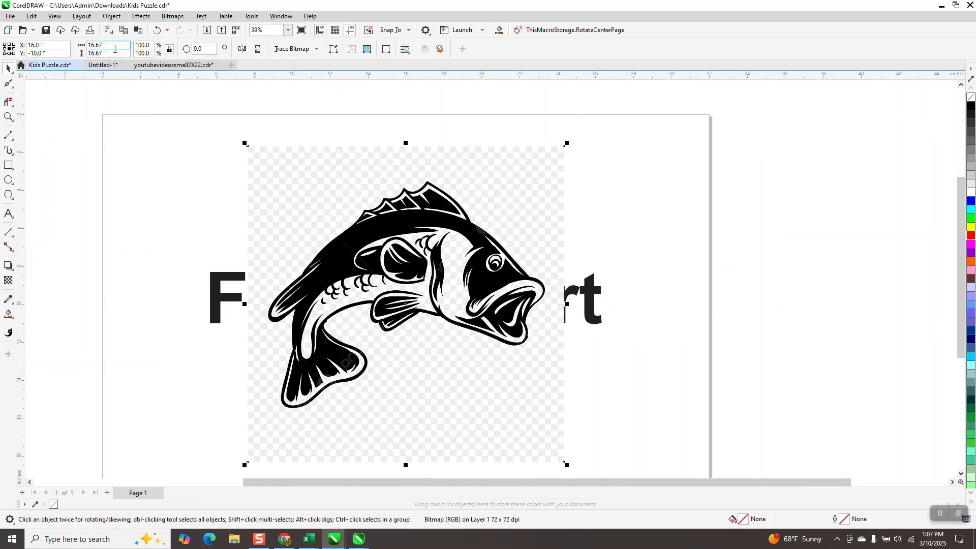
# Step: Check the pasted fish bitmap's resolution in the Resample settings without changing anything
pyautogui.click(172, 17)
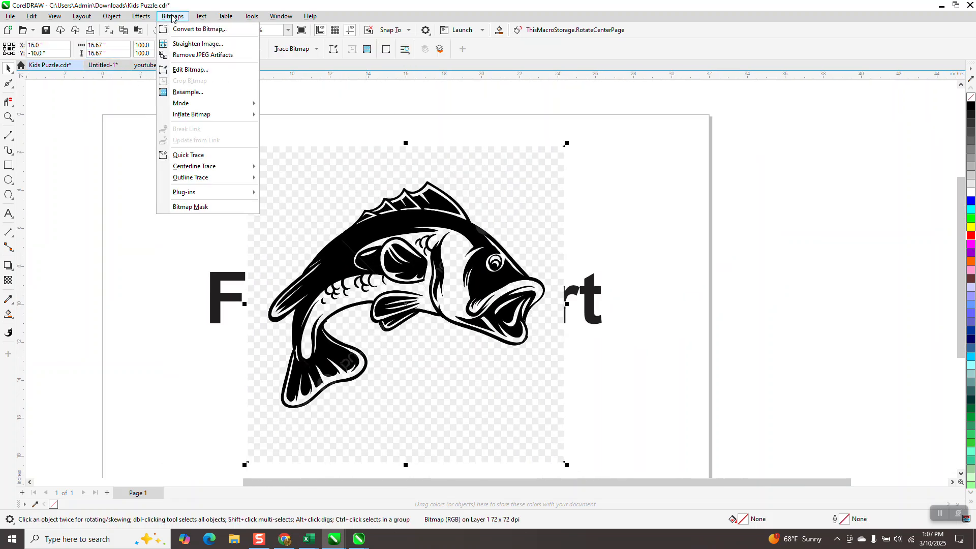
pyautogui.click(189, 92)
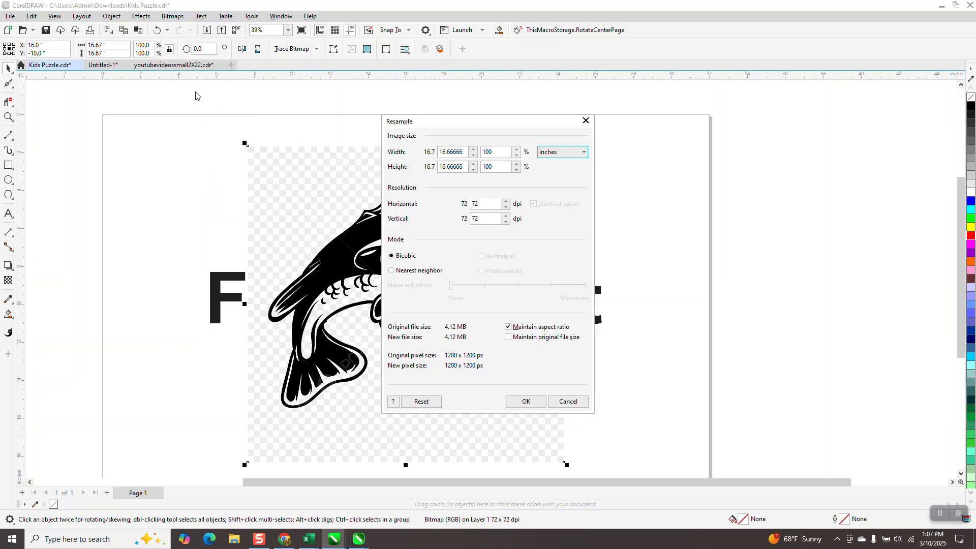
pyautogui.moveTo(489, 206); pyautogui.dragTo(451, 207)
pyautogui.click(580, 399)
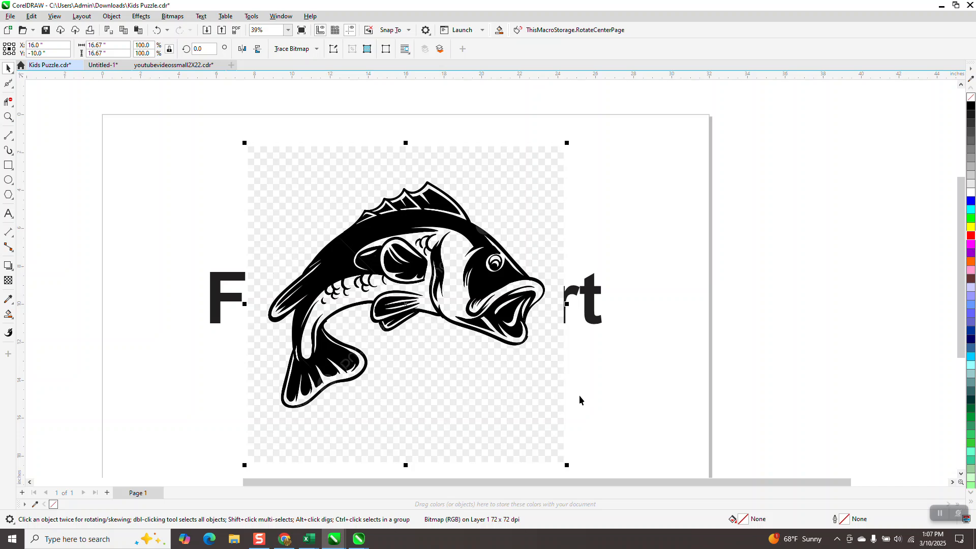
# Step: Scale the fish bitmap down to about 2.77 inches square and move it above the Find Clipart text
pyautogui.moveTo(568, 142); pyautogui.dragTo(376, 403)
pyautogui.moveTo(287, 435); pyautogui.dragTo(301, 168)
# Step: Resample the reduced fish bitmap at 434 dpi, keeping its current size
pyautogui.click(173, 17)
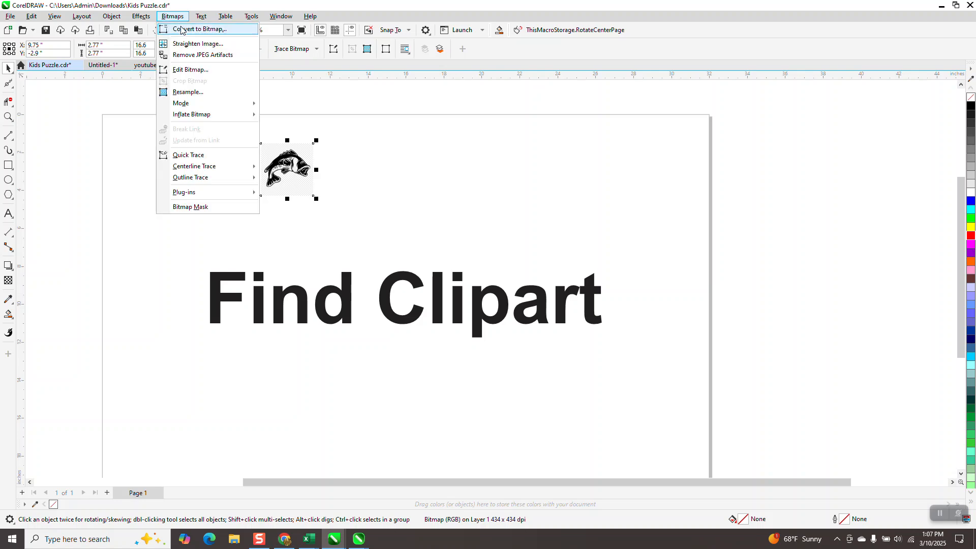
pyautogui.click(191, 93)
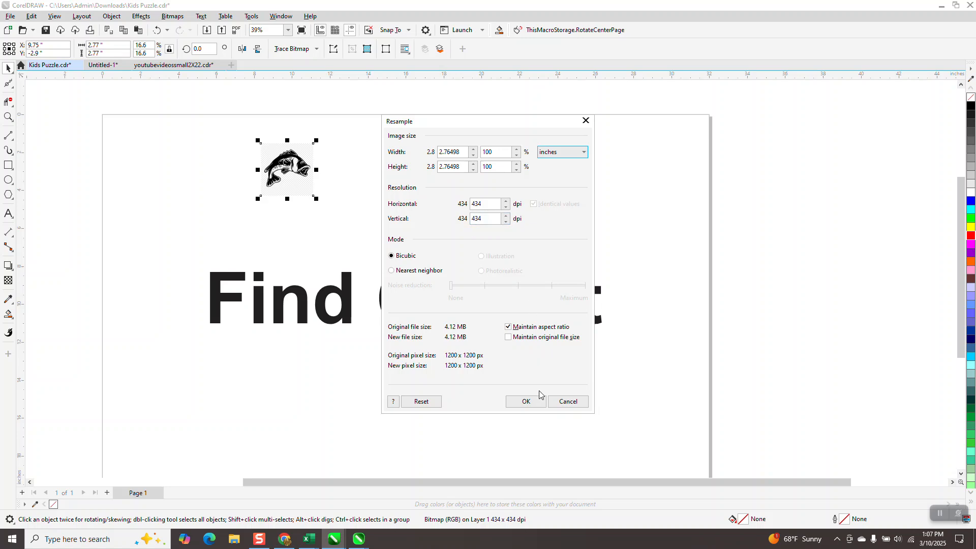
pyautogui.click(541, 404)
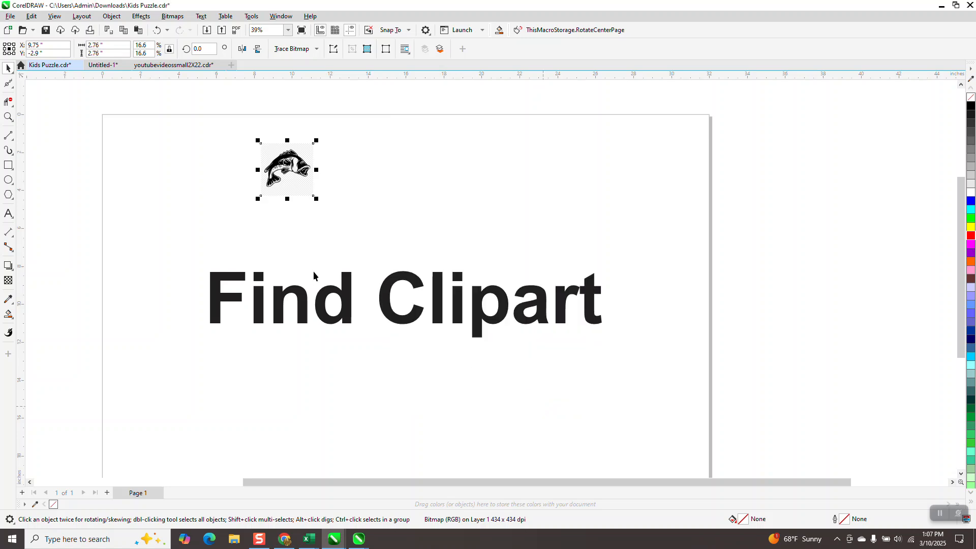
# Step: Set the nudge distance to 3 inches and place a duplicate of the fish bitmap 3 inches to its left
pyautogui.click(8, 117)
pyautogui.moveTo(254, 145); pyautogui.dragTo(374, 203)
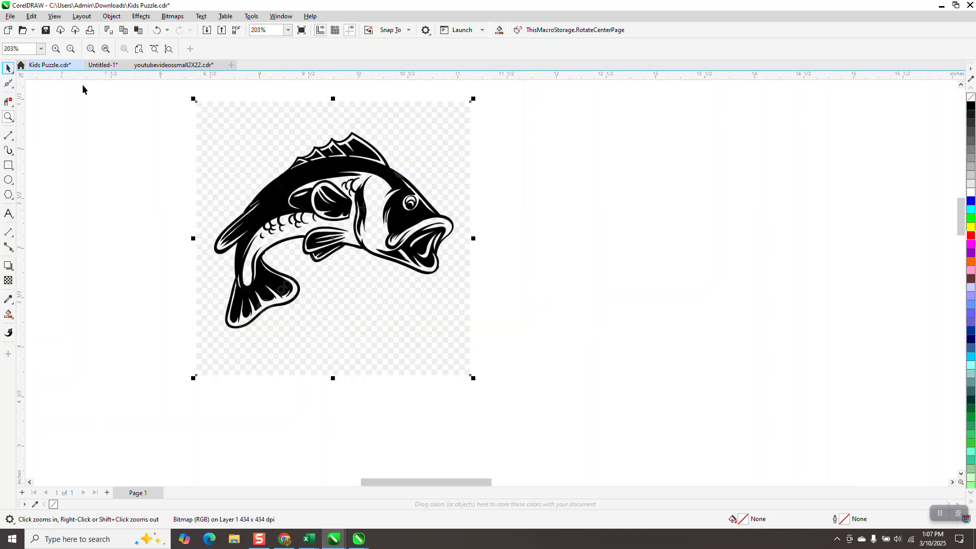
pyautogui.click(8, 68)
pyautogui.click(160, 112)
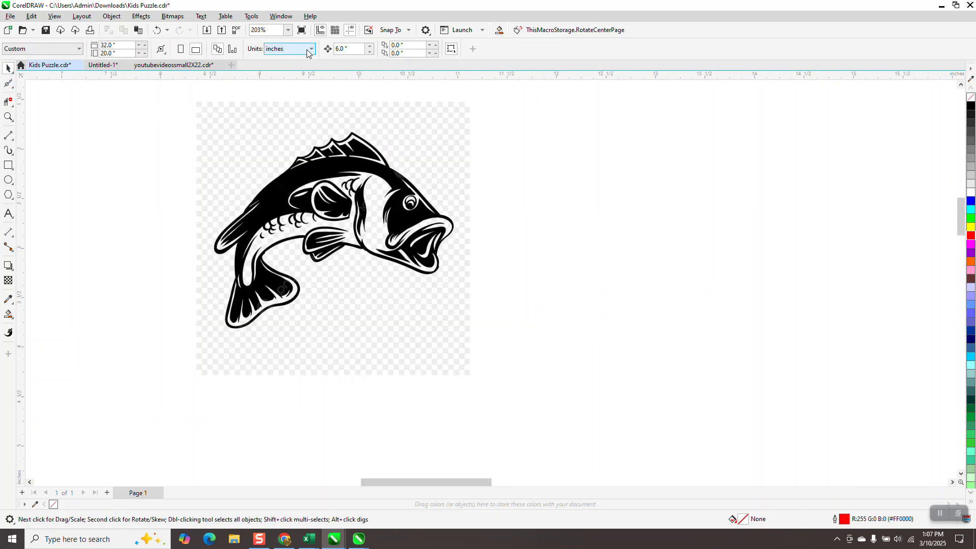
pyautogui.write('3')
pyautogui.click(415, 209)
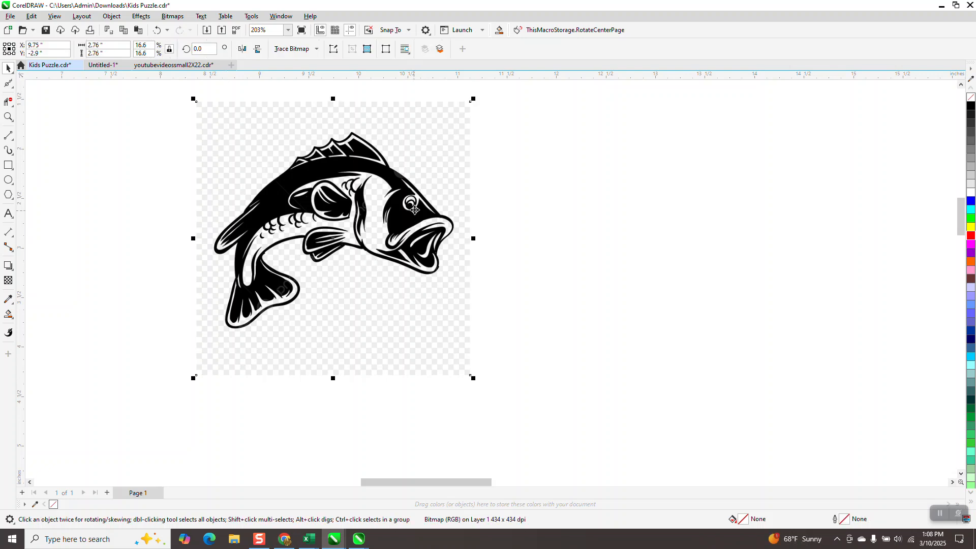
pyautogui.press('Left')
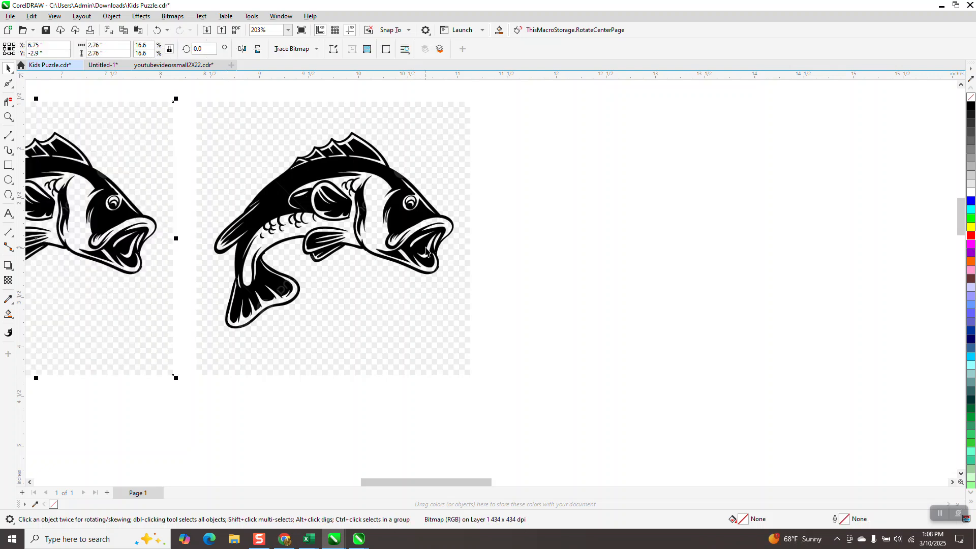
# Step: Outline-trace the original fish bitmap as Clipart with Color from entire image removed, and move the traced group 3 inches right
pyautogui.click(410, 230)
pyautogui.click(315, 51)
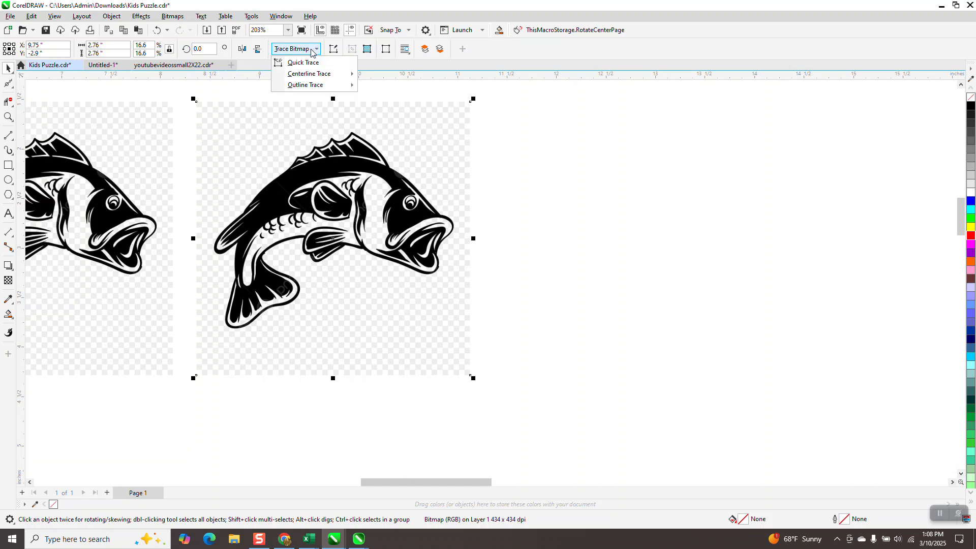
pyautogui.moveTo(322, 84)
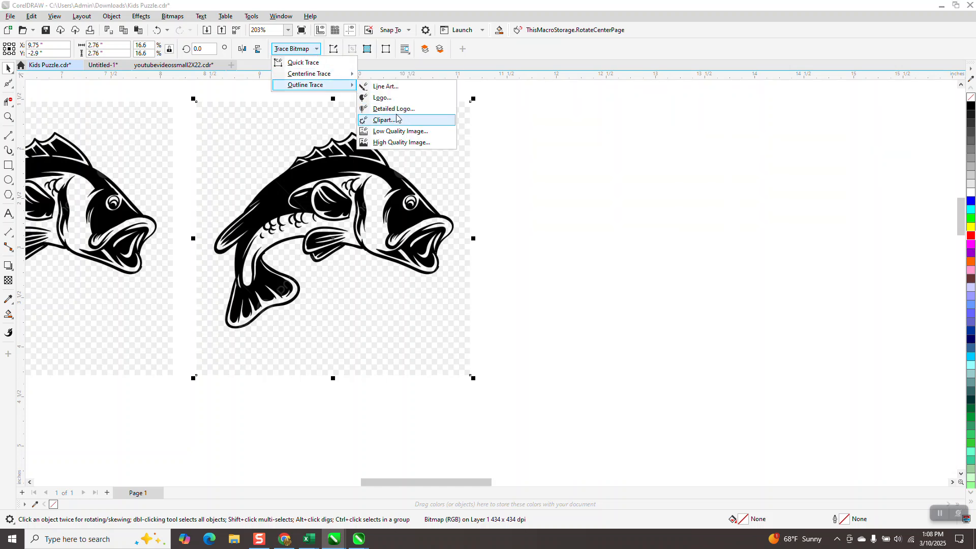
pyautogui.click(394, 122)
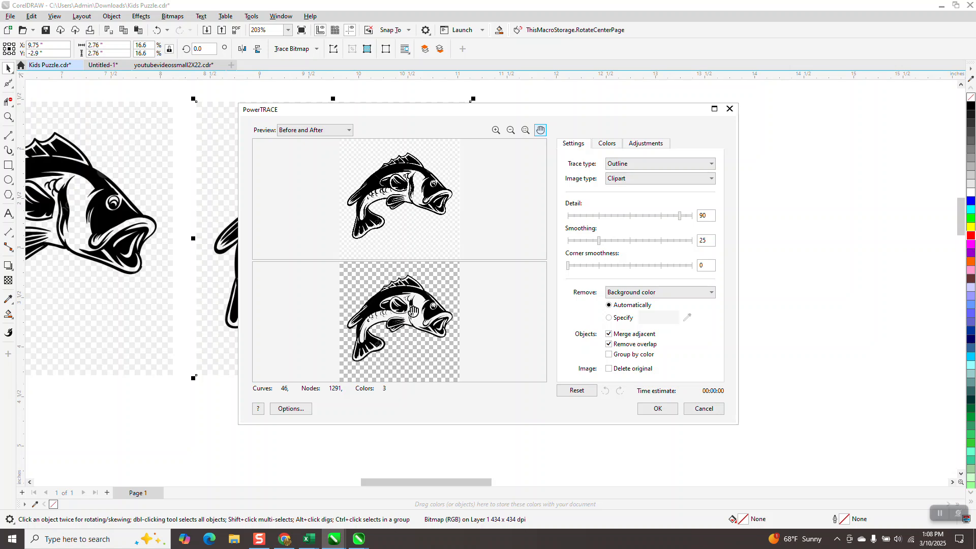
pyautogui.click(711, 293)
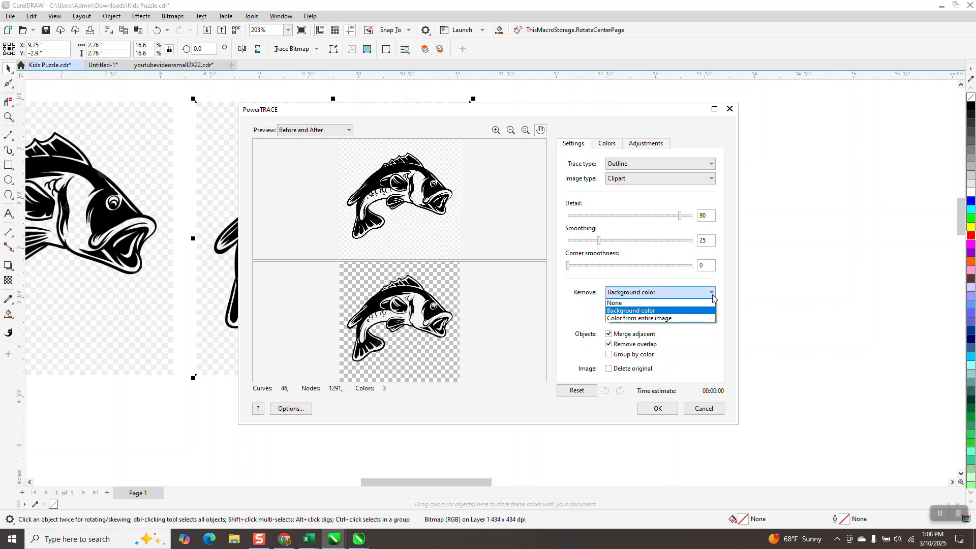
pyautogui.click(640, 319)
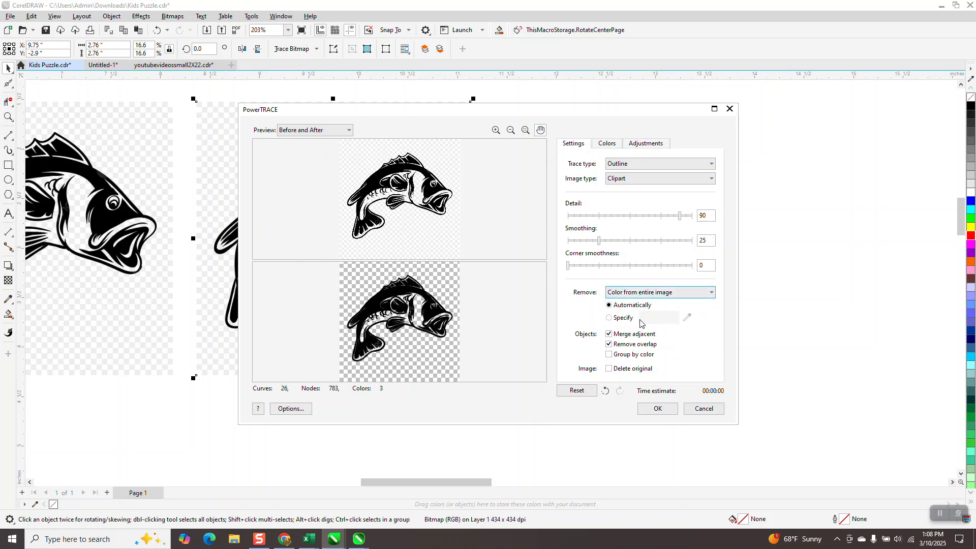
pyautogui.click(650, 406)
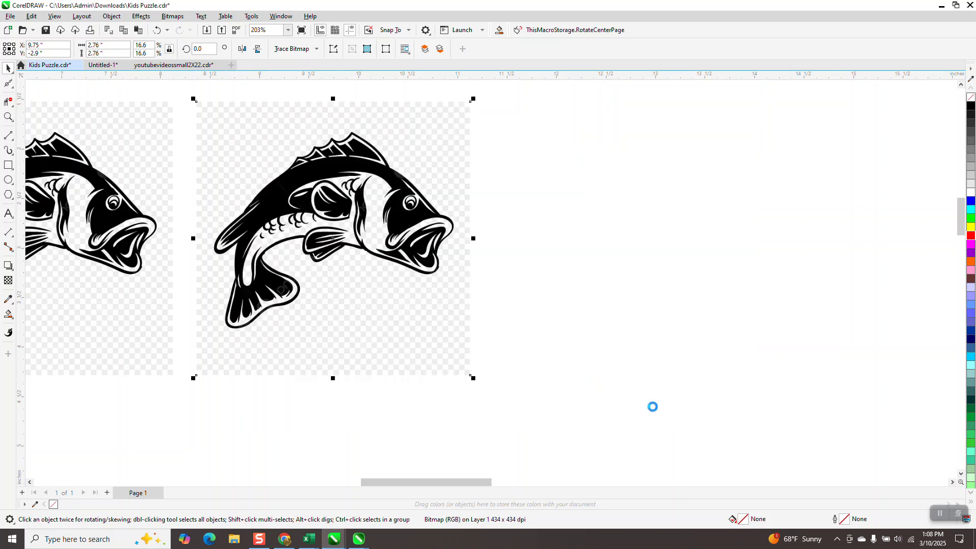
pyautogui.press('Right')
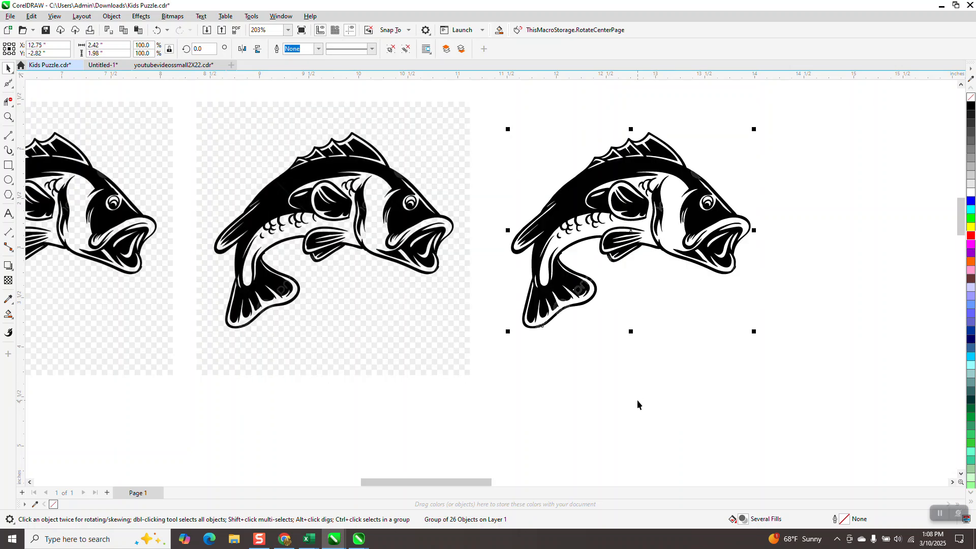
# Step: Draw a rectangle about 6.41 by 2.78 inches over the original bitmap and the traced fish, and fill it yellow
pyautogui.click(9, 166)
pyautogui.moveTo(187, 102); pyautogui.dragTo(821, 376)
pyautogui.click(971, 226)
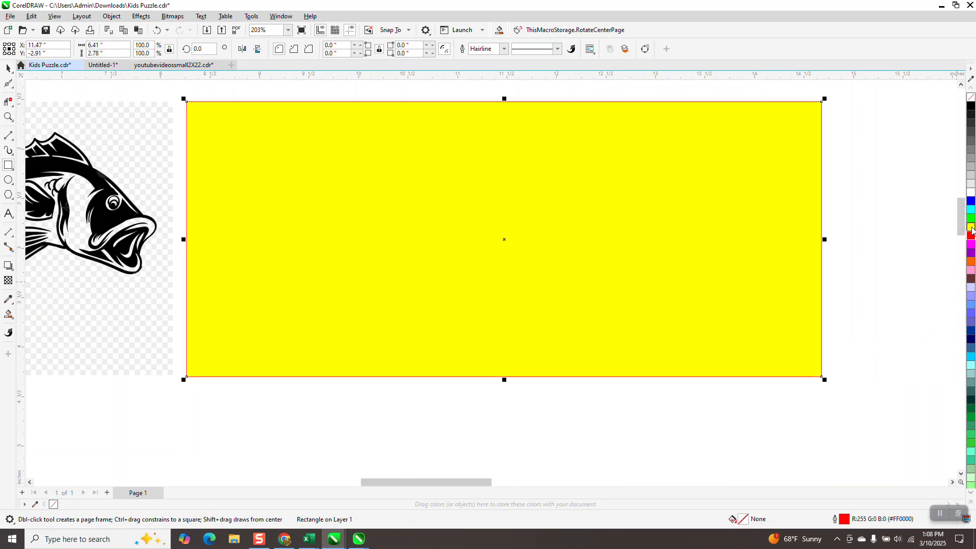
# Step: Send the yellow rectangle to the back of the page, behind the original bitmap and the traced fish
pyautogui.click(112, 17)
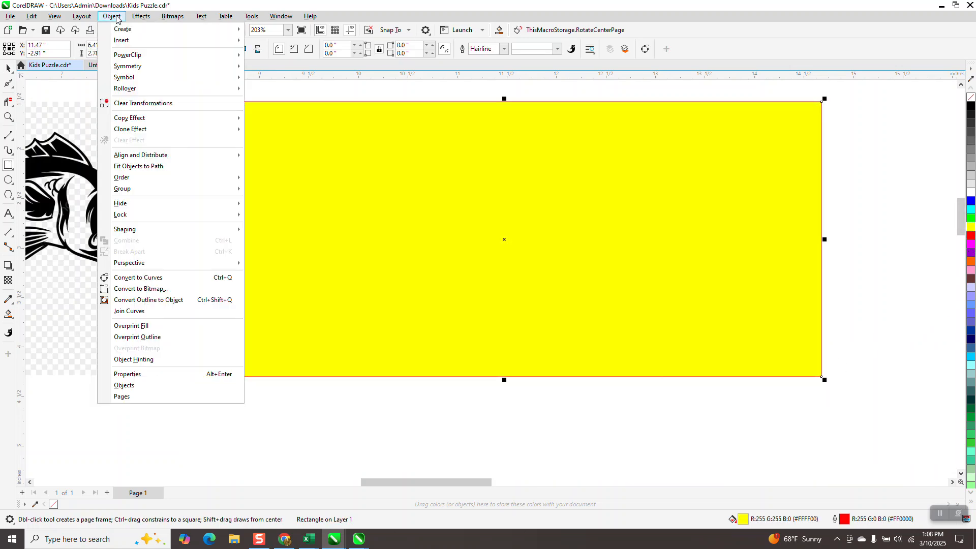
pyautogui.moveTo(141, 179)
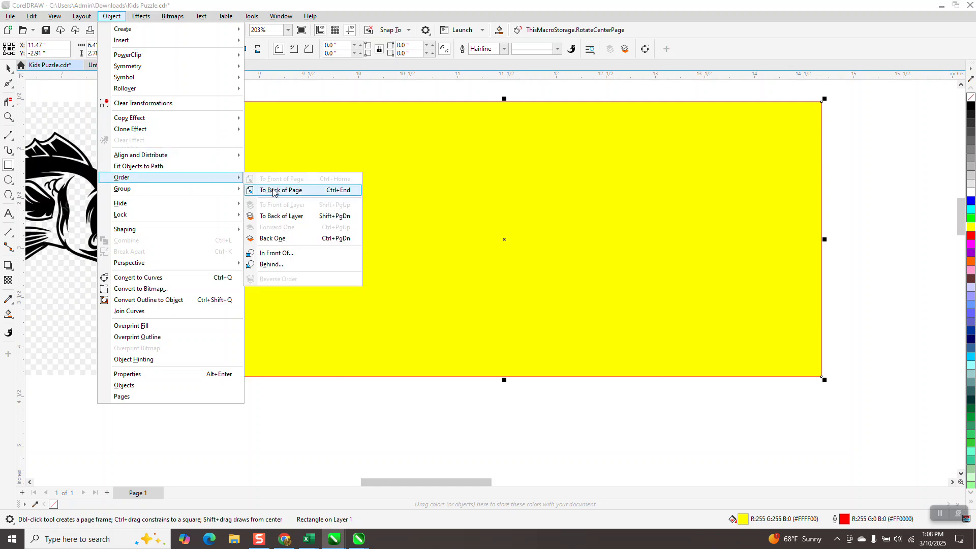
pyautogui.click(273, 191)
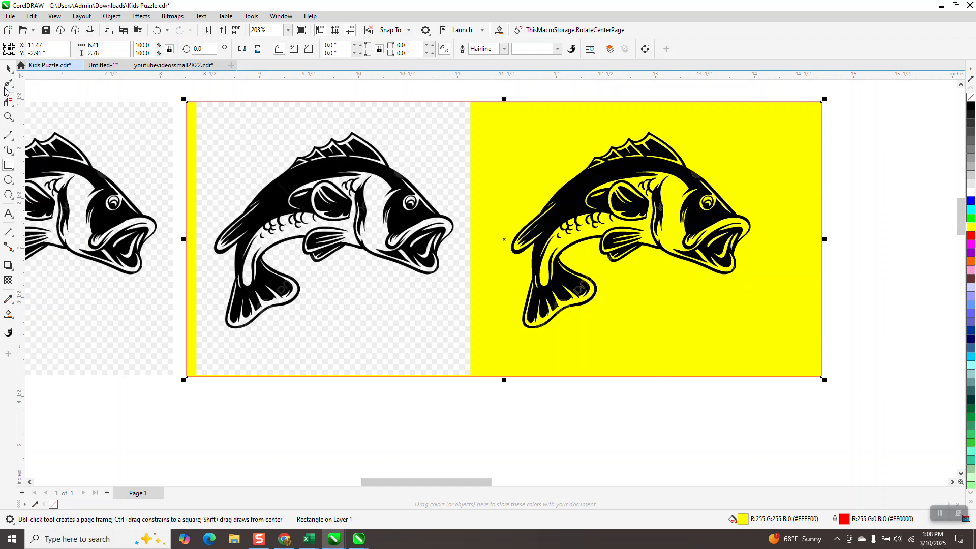
pyautogui.moveTo(329, 142)
pyautogui.mouseDown()
pyautogui.moveTo(353, 200)
pyautogui.moveTo(350, 158)
pyautogui.moveTo(315, 156)
pyautogui.moveTo(327, 150)
pyautogui.moveTo(316, 144)
pyautogui.mouseUp()
pyautogui.moveTo(601, 174); pyautogui.dragTo(614, 199)
pyautogui.click(9, 117)
pyautogui.moveTo(611, 146); pyautogui.dragTo(782, 249)
pyautogui.rightClick(514, 193)
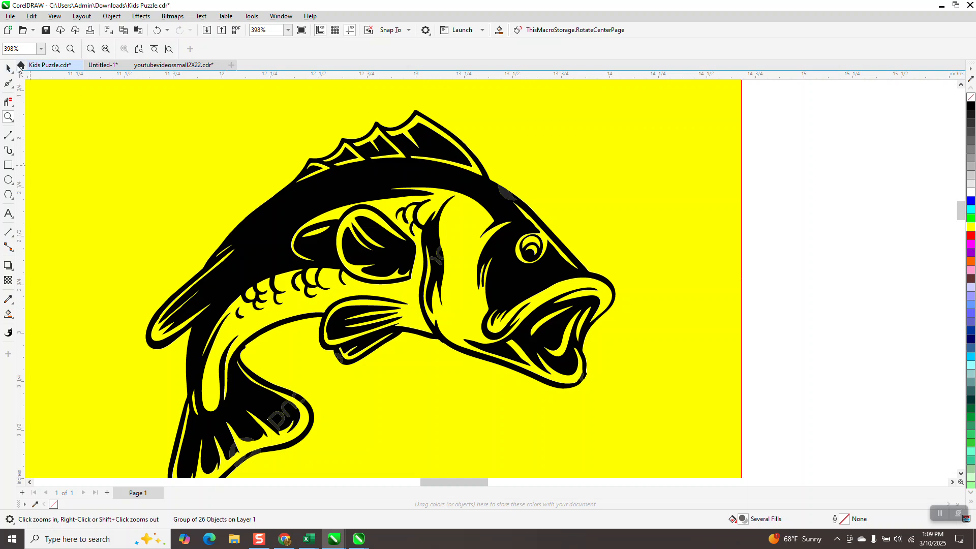
pyautogui.click(20, 65)
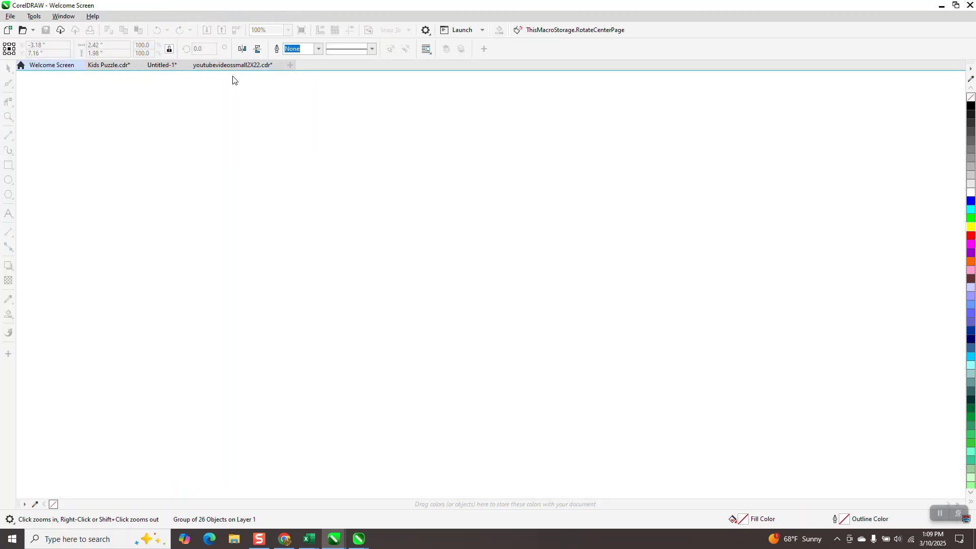
pyautogui.click(159, 66)
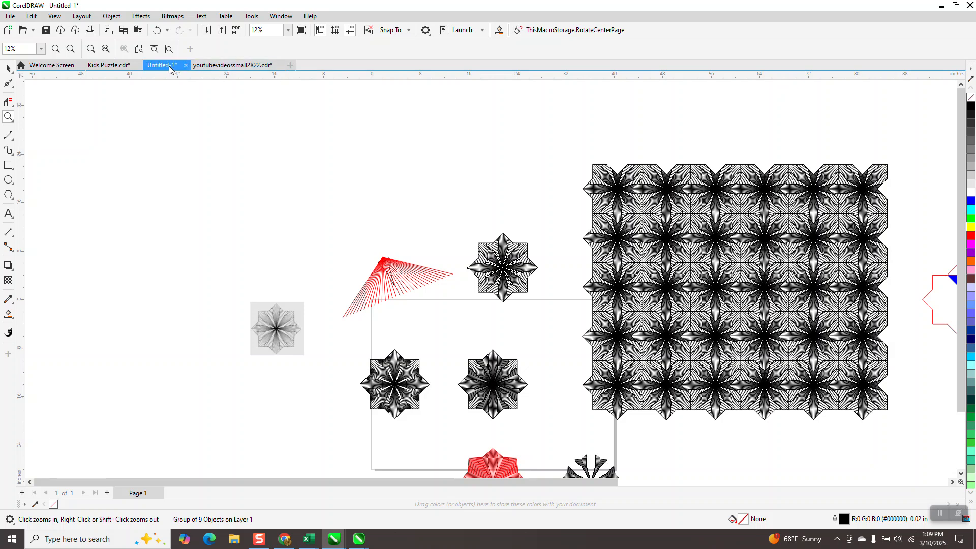
pyautogui.click(109, 65)
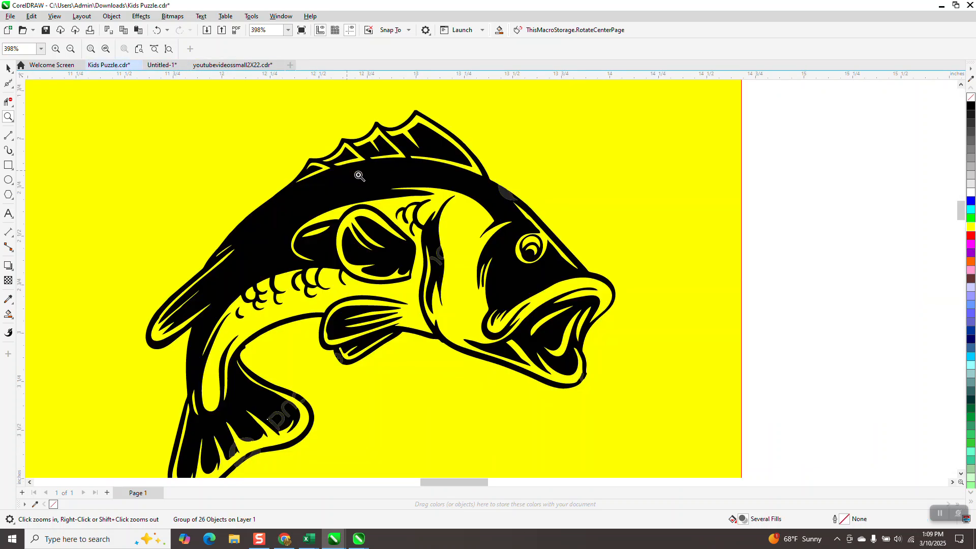
# Step: Try removing the fill from the traced fish group and giving it a red outline, and undo both changes
pyautogui.rightClick(453, 177)
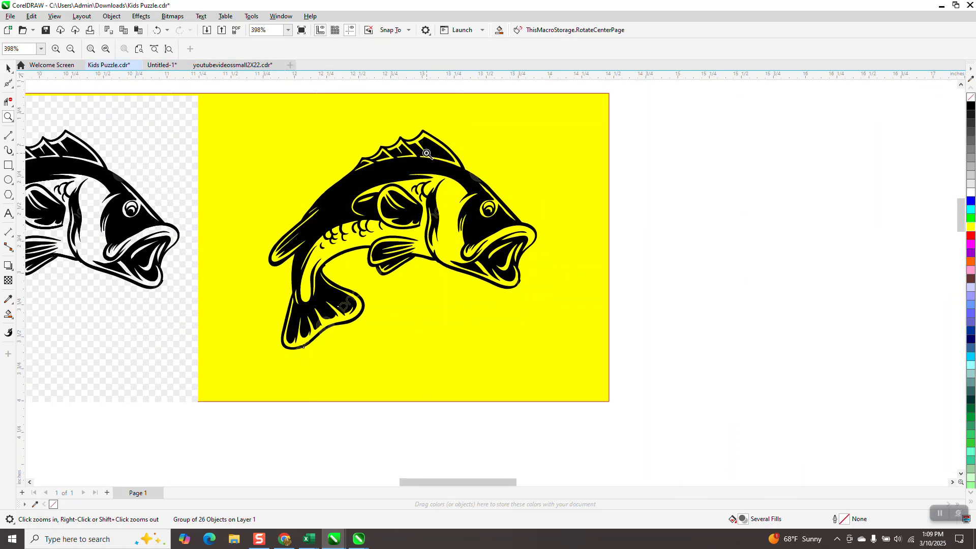
pyautogui.click(8, 68)
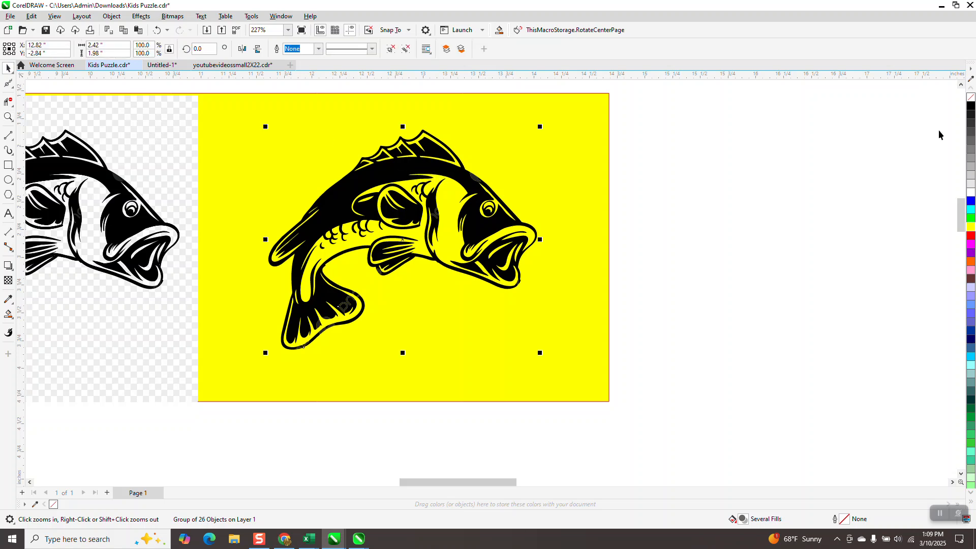
pyautogui.click(971, 97)
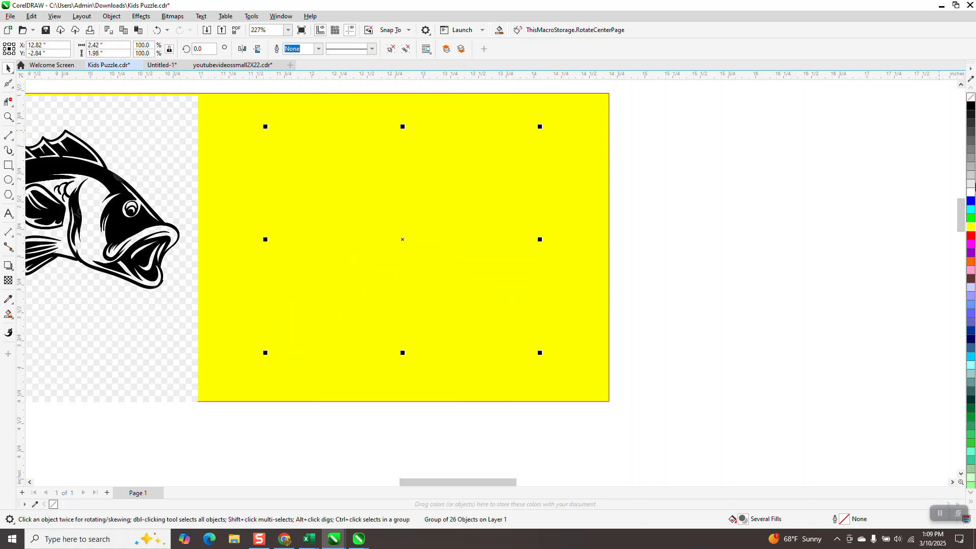
pyautogui.rightClick(969, 236)
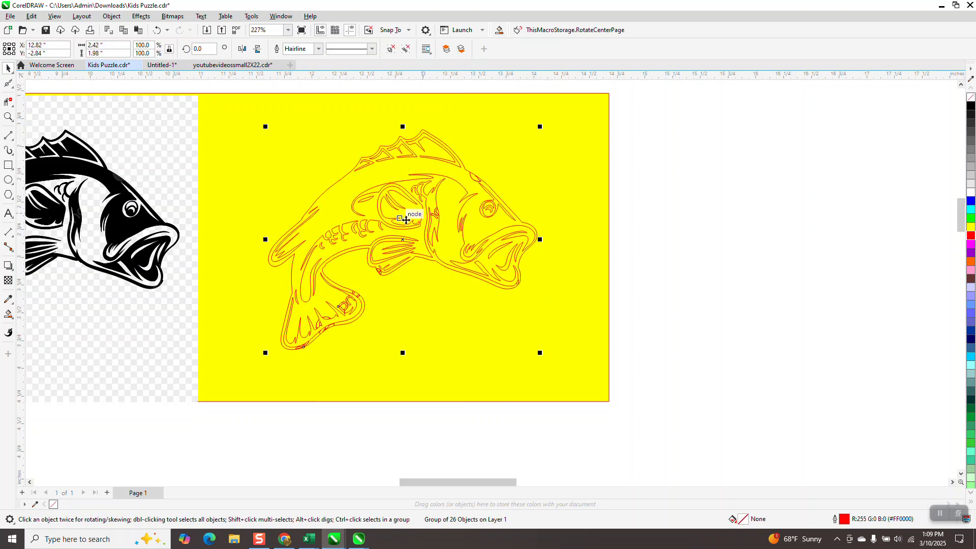
pyautogui.click(158, 31)
pyautogui.click(159, 32)
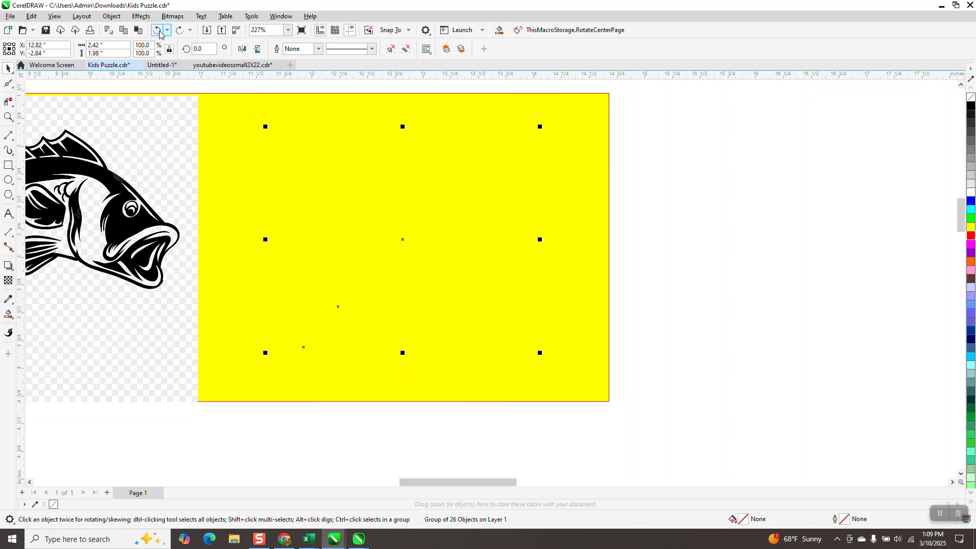
# Step: Duplicate the traced fish group and place the copy 6 inches to its right, clear of the yellow rectangle
pyautogui.hotkey('ctrl', 'd')
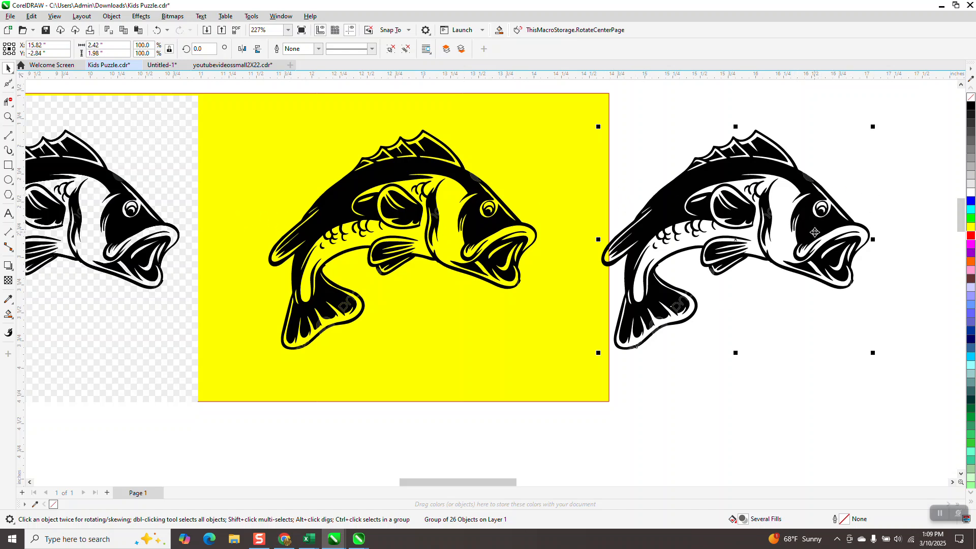
pyautogui.hotkey('ctrl', 'r')
pyautogui.scroll(-2, 766, 235)
pyautogui.rightClick(767, 235)
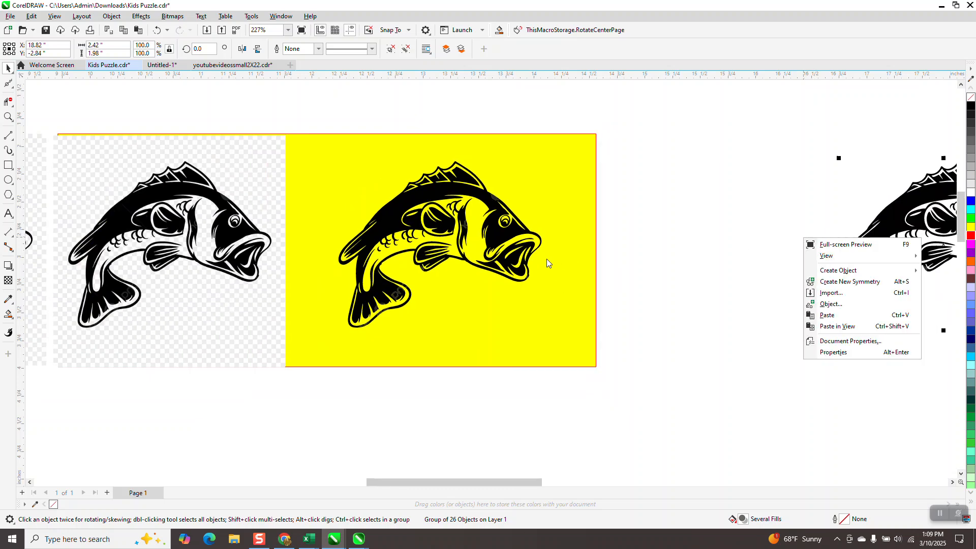
pyautogui.click(699, 234)
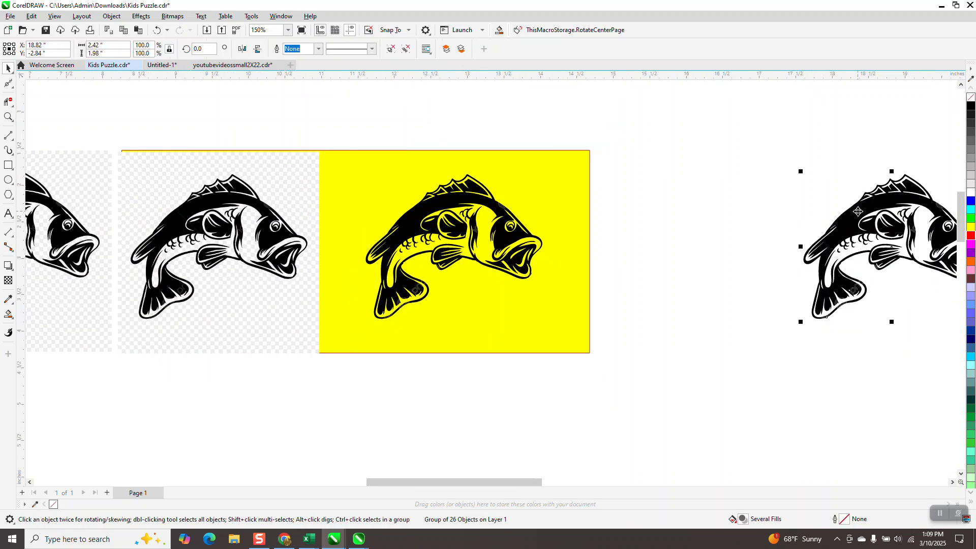
pyautogui.scroll(-1, 913, 243)
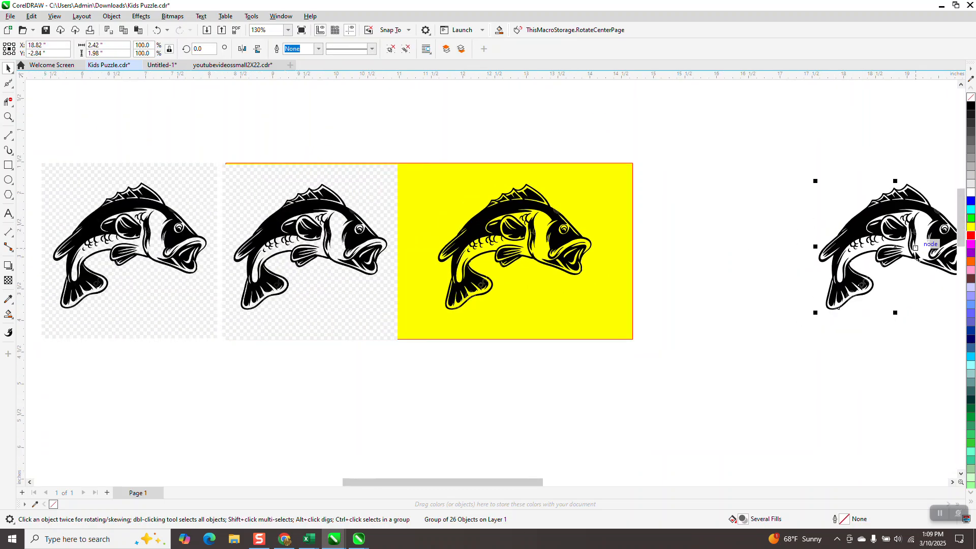
pyautogui.moveTo(522, 483); pyautogui.dragTo(582, 480)
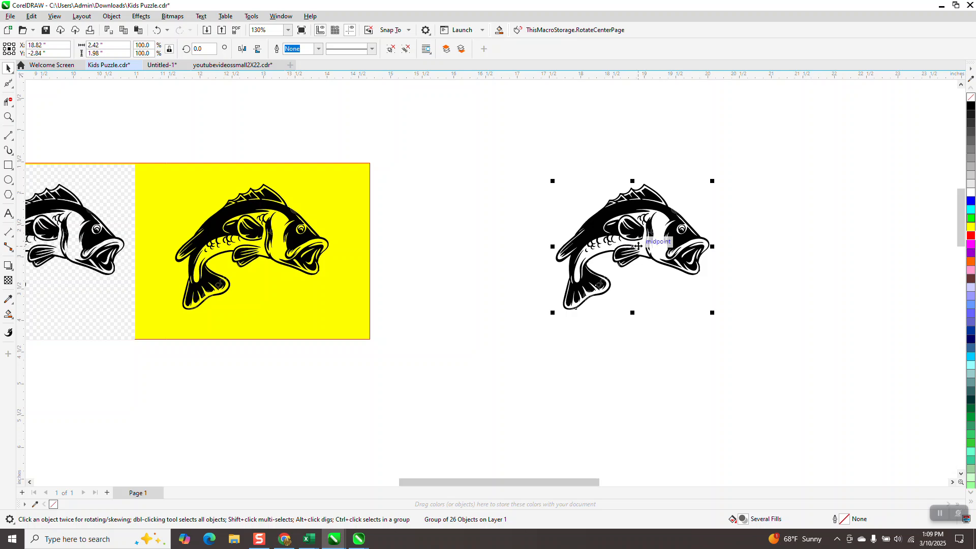
# Step: Ungroup the fish copy and create a boundary curve around all of its pieces
pyautogui.click(111, 16)
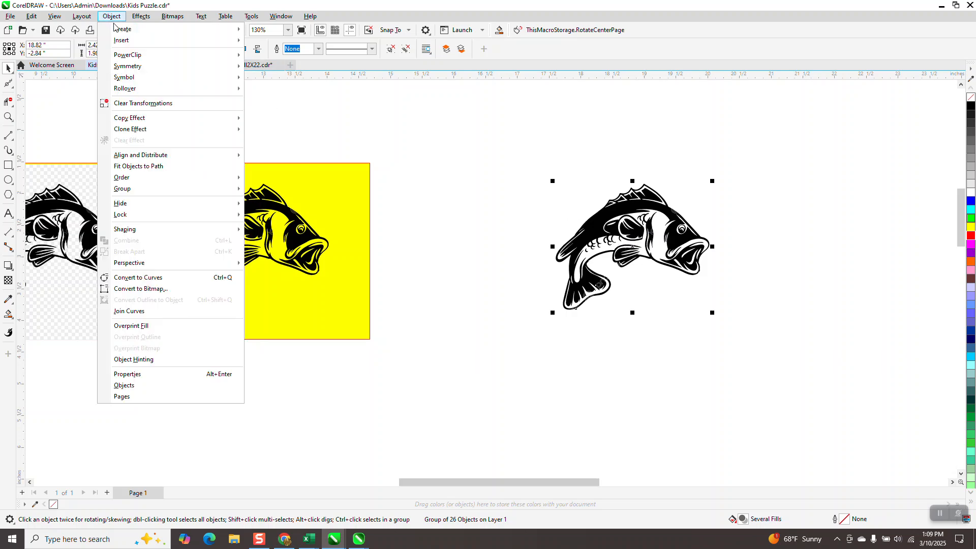
pyautogui.moveTo(136, 197)
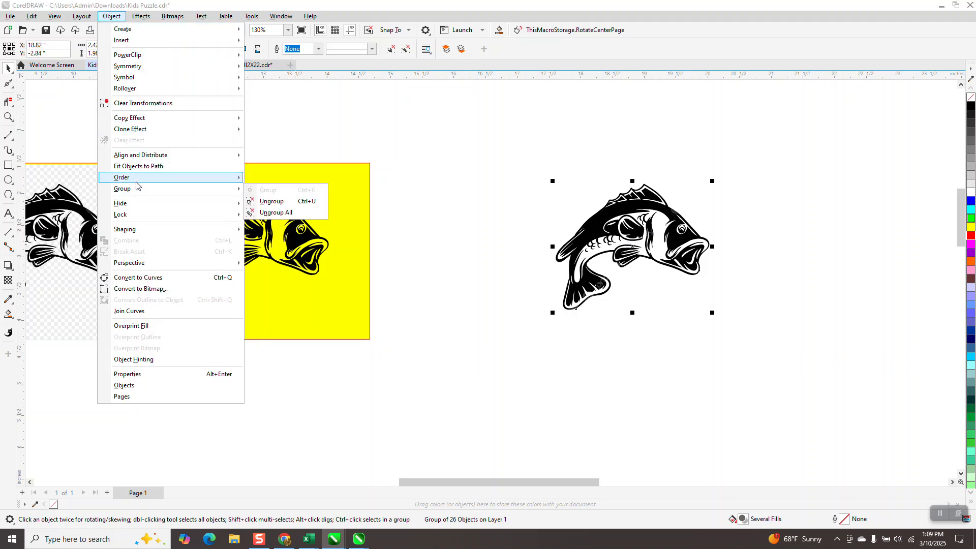
pyautogui.click(263, 202)
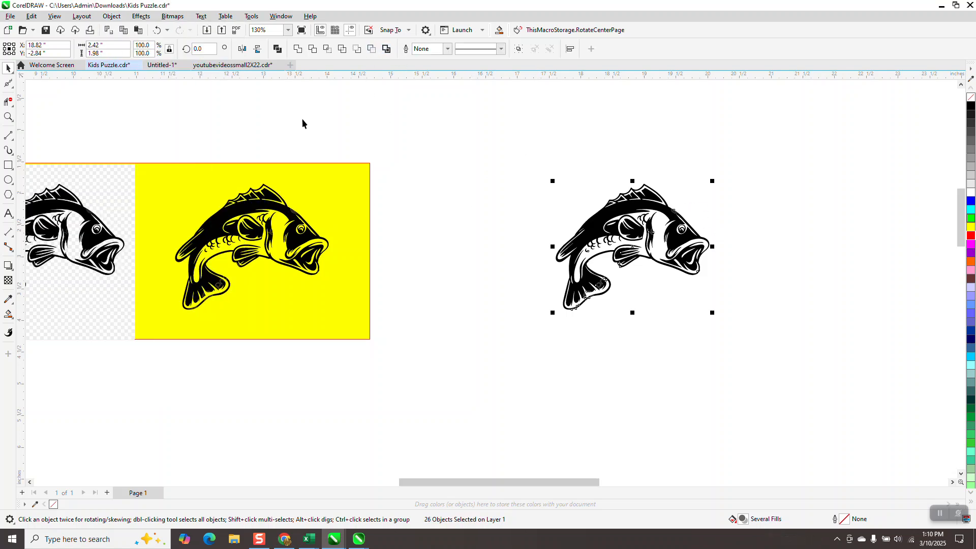
pyautogui.click(386, 49)
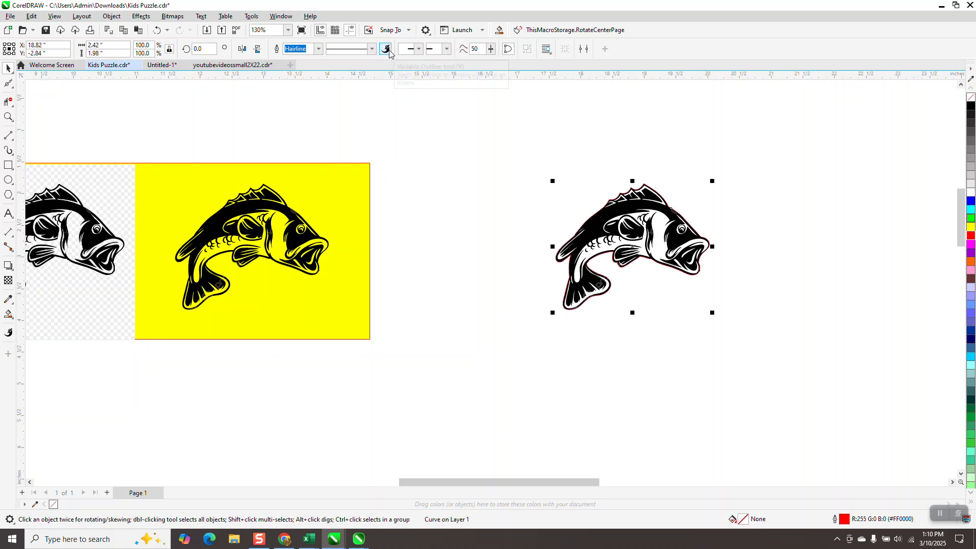
# Step: Move the red fish boundary curve 3 inches left, away from the fish copy
pyautogui.moveTo(646, 258); pyautogui.dragTo(457, 258)
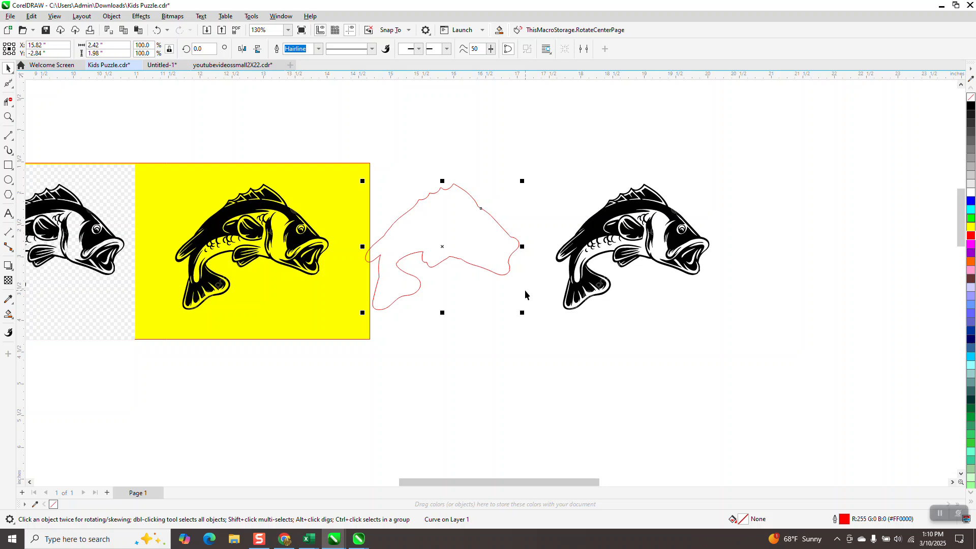
pyautogui.hotkey('ctrl', 'r')
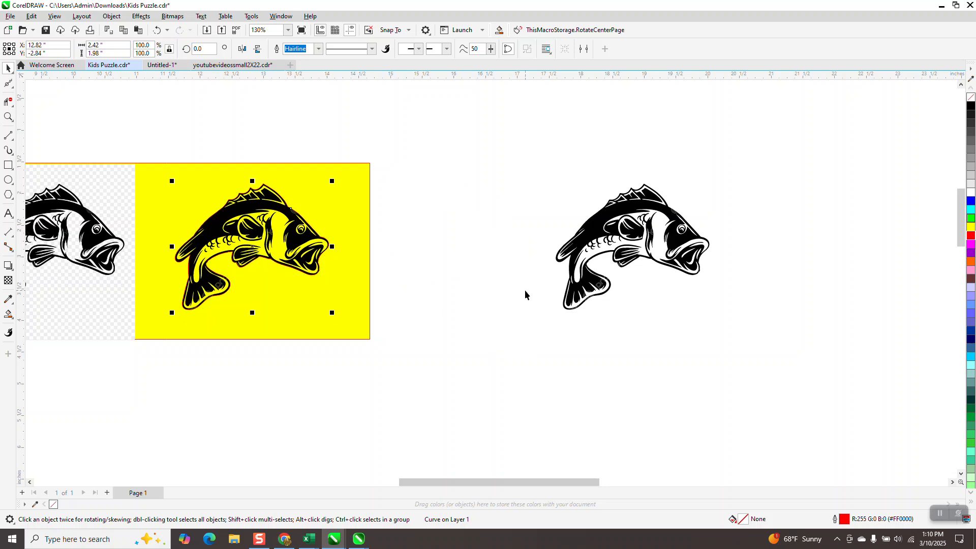
pyautogui.hotkey('ctrl', 'z')
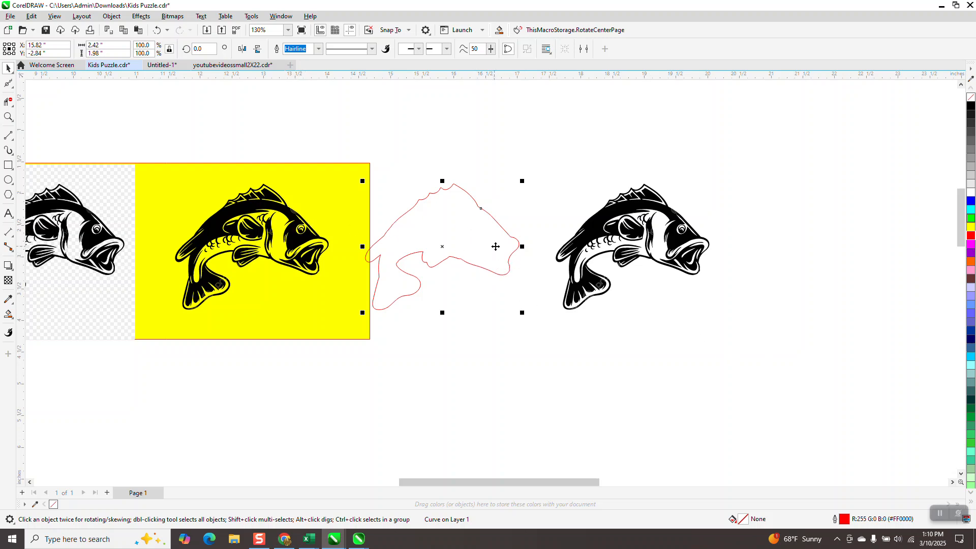
# Step: Apply a one-step outside contour with a 0.1-inch offset and round corners to the fish boundary curve
pyautogui.click(141, 16)
pyautogui.click(165, 248)
pyautogui.click(844, 90)
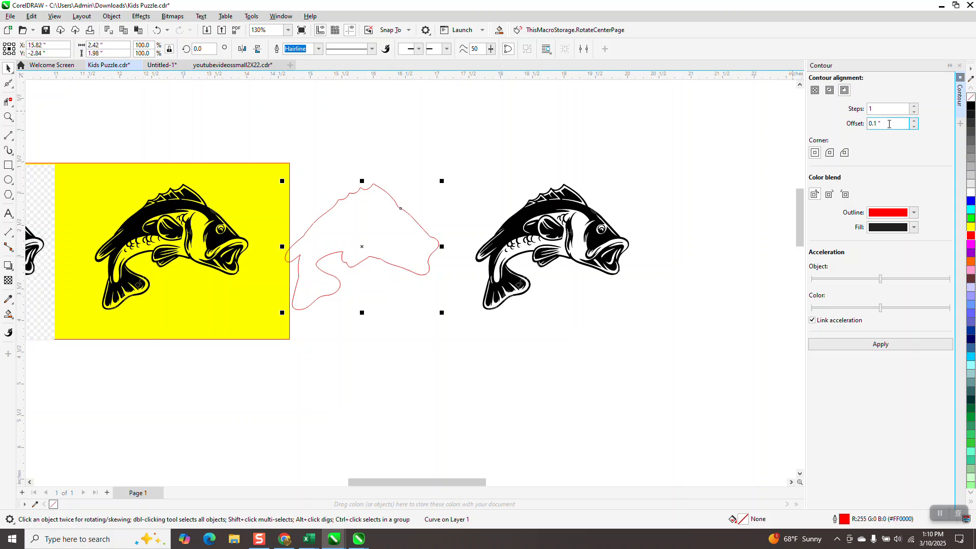
pyautogui.click(830, 153)
pyautogui.click(880, 345)
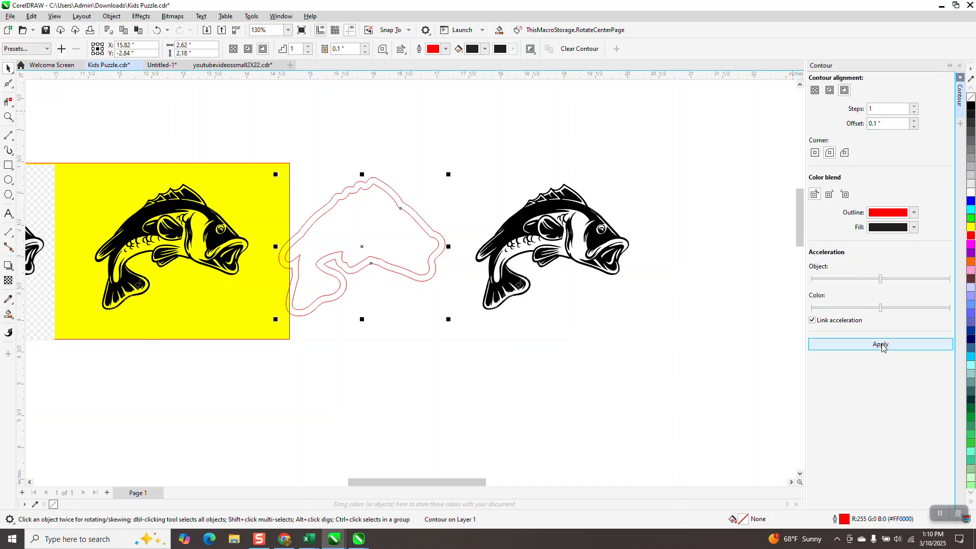
# Step: Undo the contour on the boundary curve and reapply it with a 0.03-inch offset
pyautogui.click(157, 30)
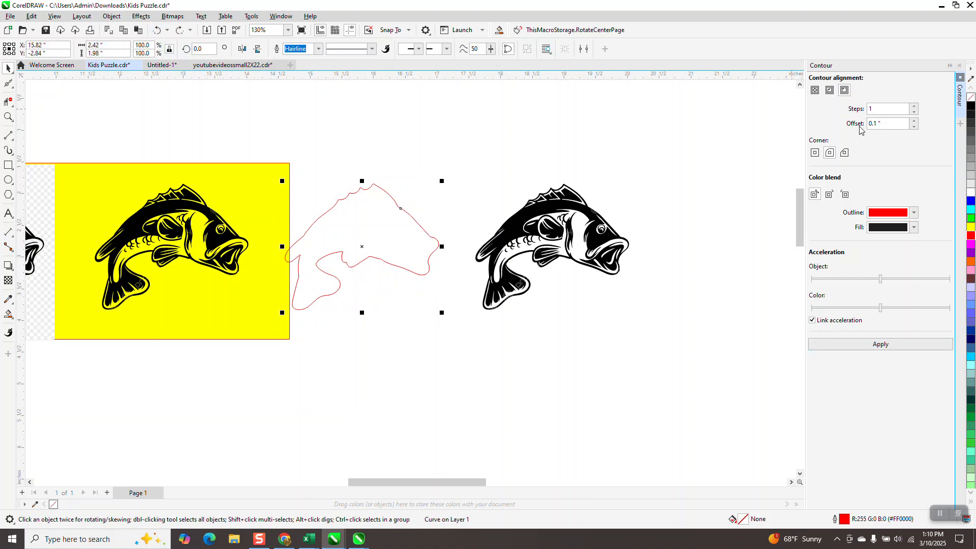
pyautogui.write('.03')
pyautogui.click(902, 346)
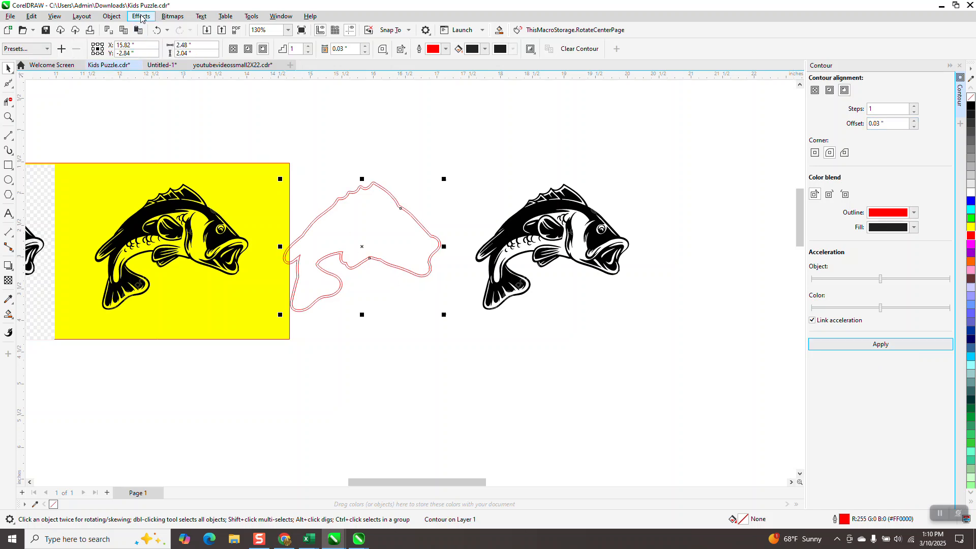
# Step: Break the contour apart and move the original inner boundary curve 3 inches down
pyautogui.click(112, 17)
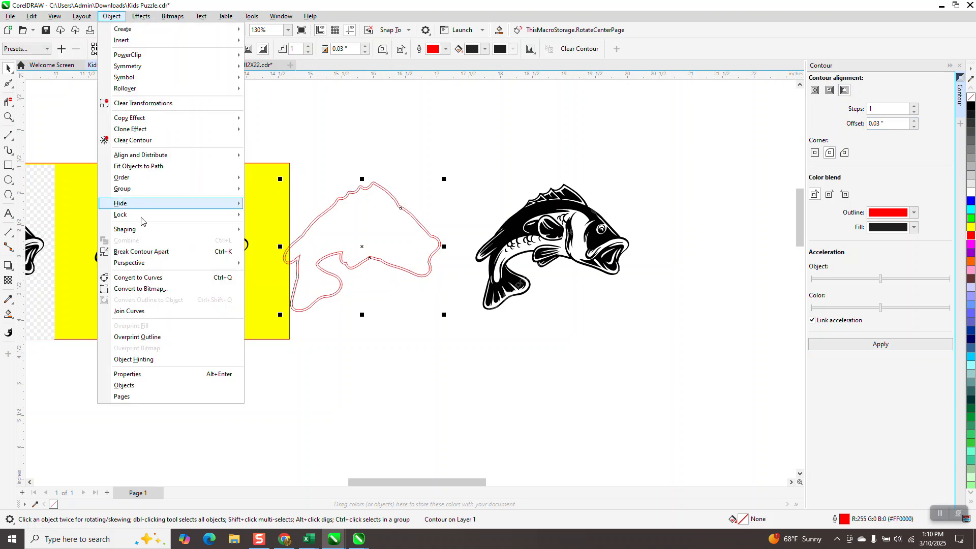
pyautogui.click(156, 251)
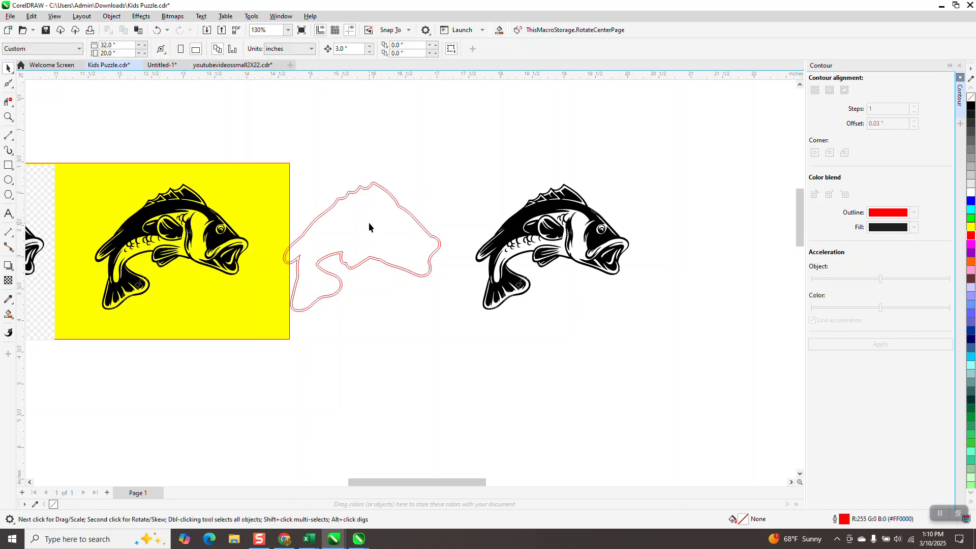
pyautogui.press('Down')
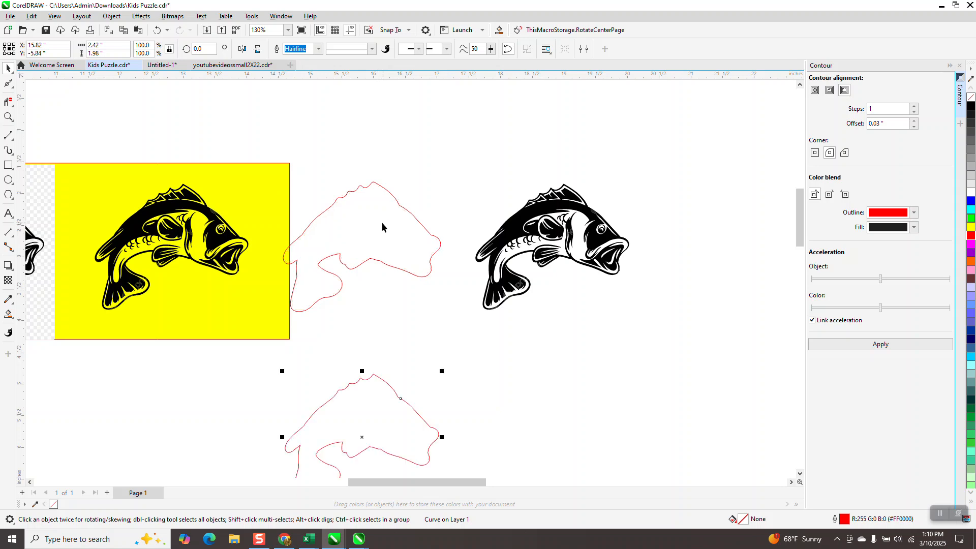
# Step: Move the outer contour curve 3 inches left onto the fish over the yellow rectangle, check its fit and deselect it
pyautogui.click(395, 263)
pyautogui.press('Left')
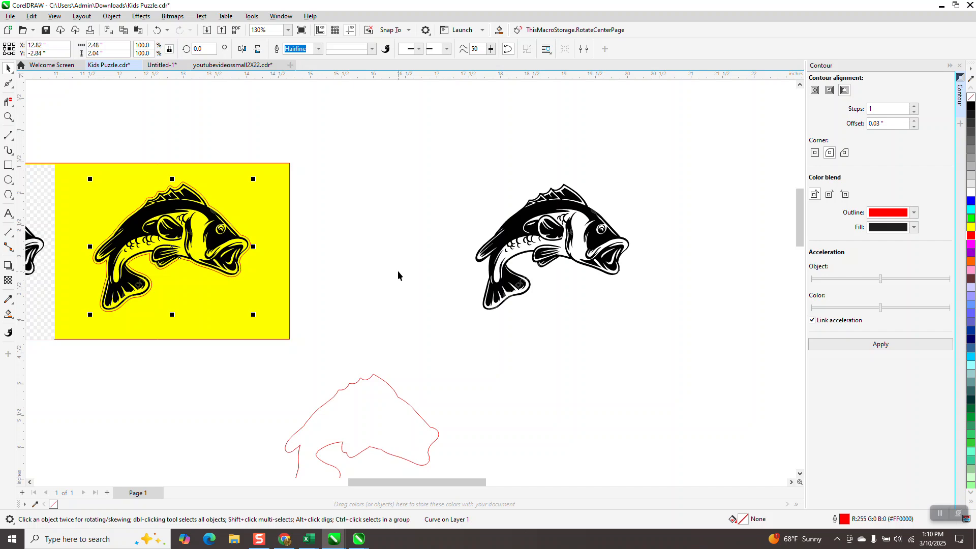
pyautogui.click(8, 117)
pyautogui.moveTo(176, 173); pyautogui.dragTo(245, 212)
pyautogui.scroll(-3, 308, 159)
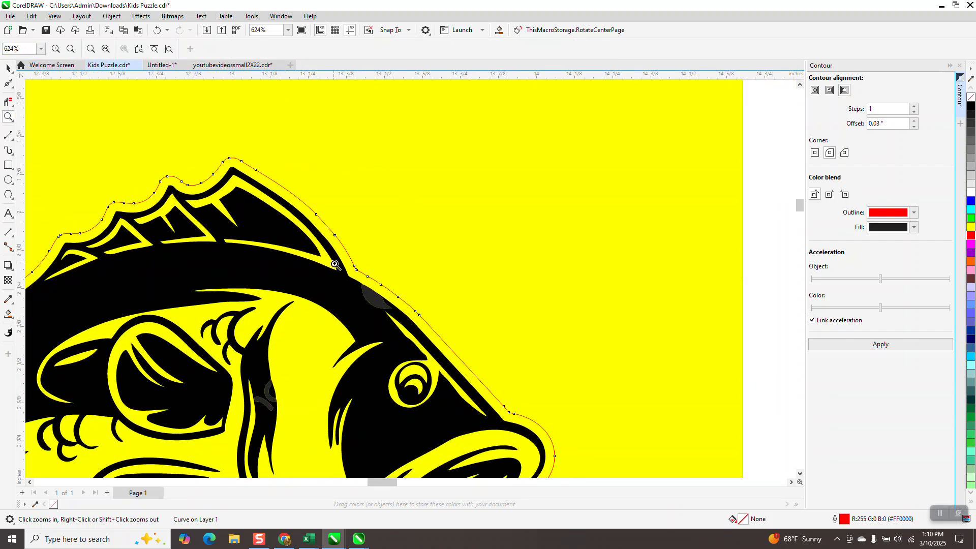
pyautogui.scroll(-2, 315, 238)
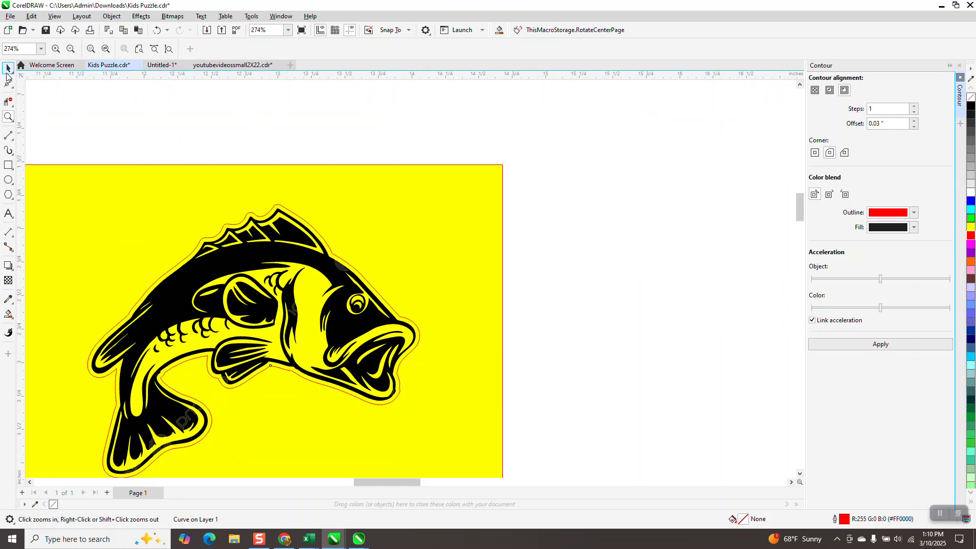
pyautogui.press('space')
pyautogui.click(514, 165)
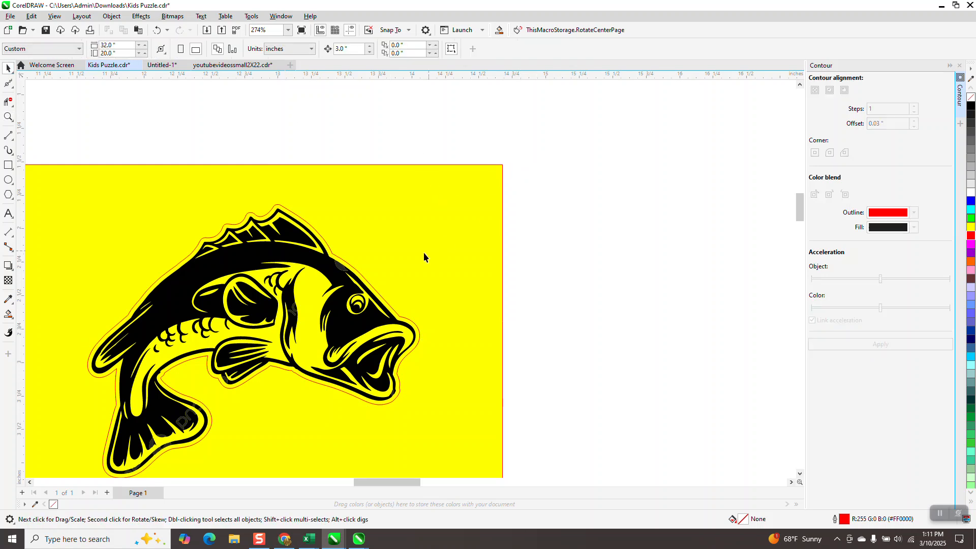
# Step: Try filling the outer contour curve around the fish with blue and undo the fill
pyautogui.click(338, 278)
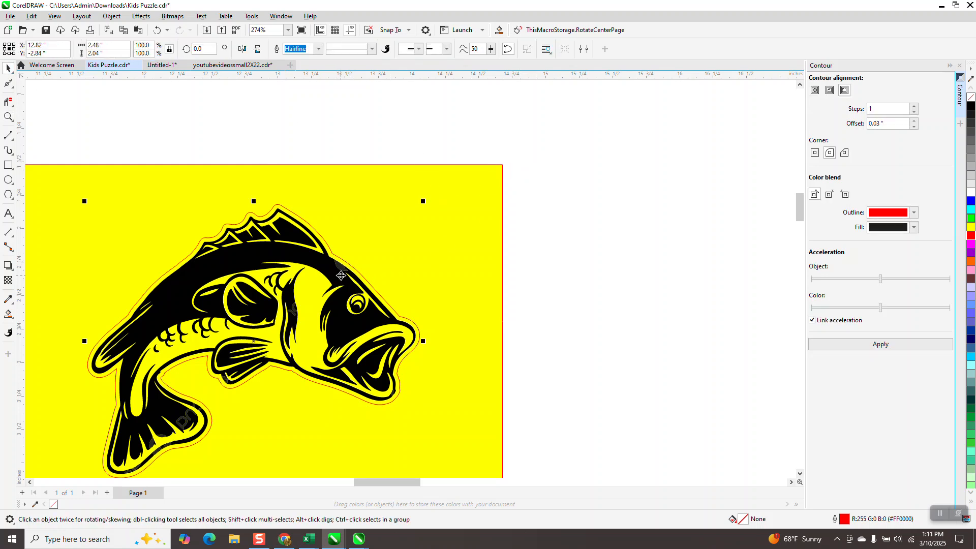
pyautogui.click(971, 201)
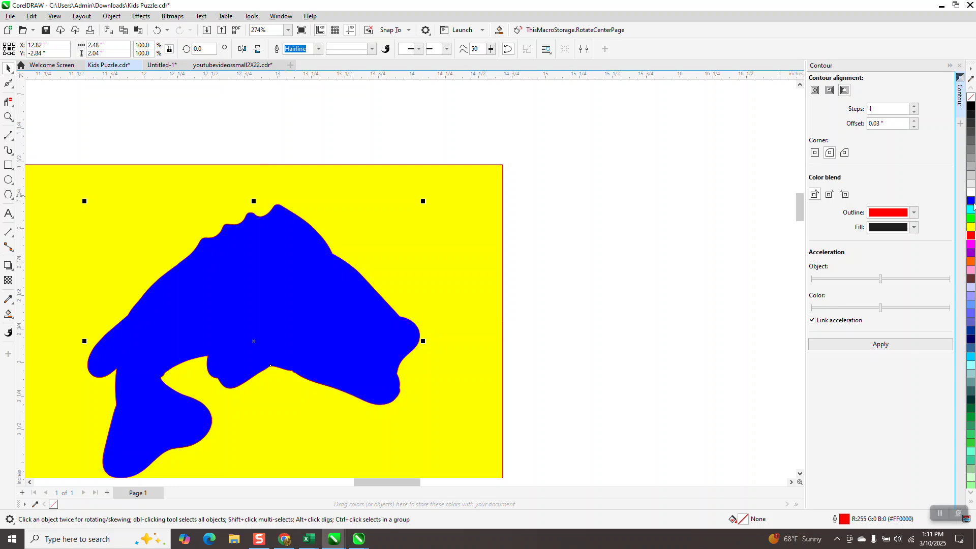
pyautogui.click(157, 30)
# Step: Move the contour curve 3 inches right off the fish and recolour the fish group, trying blue and red before filling it black
pyautogui.hotkey('shift', 'Right')
pyautogui.click(326, 265)
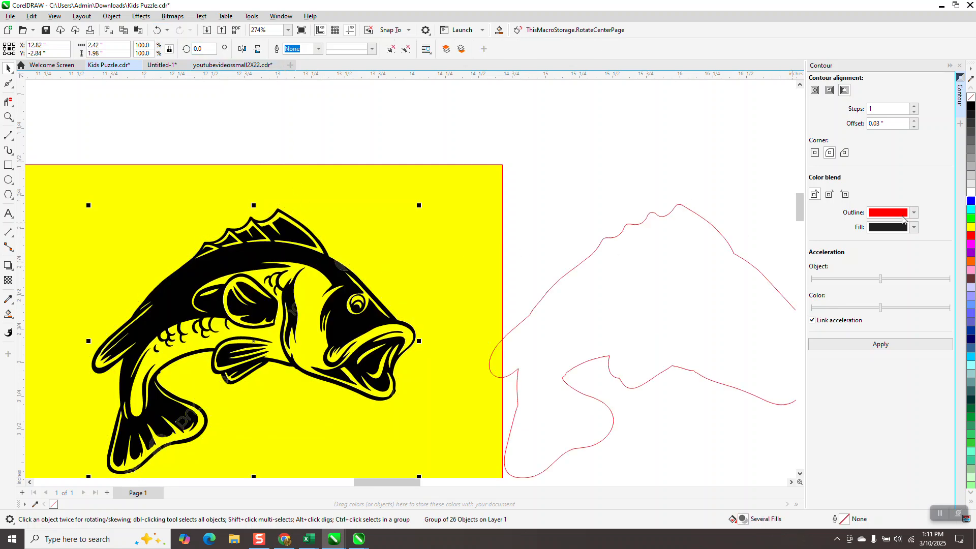
pyautogui.click(970, 201)
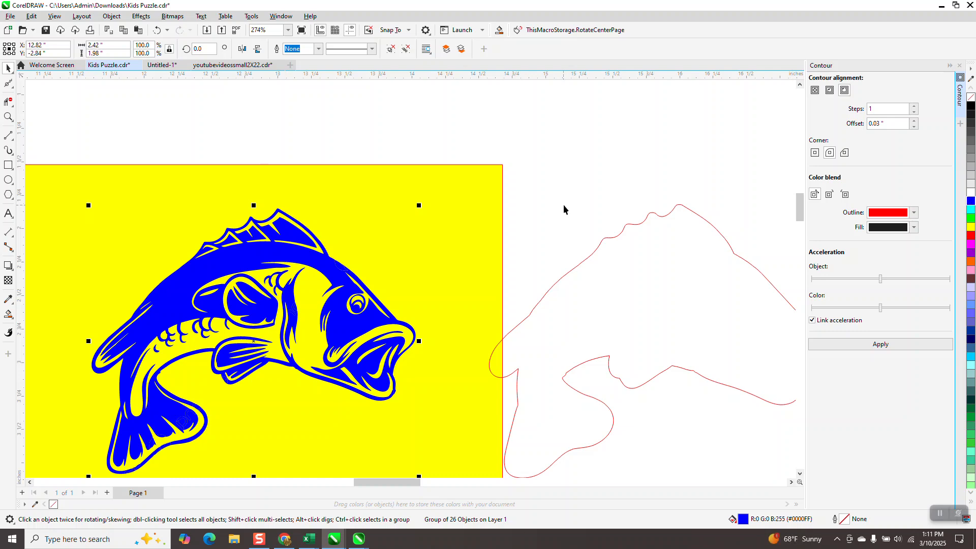
pyautogui.click(971, 236)
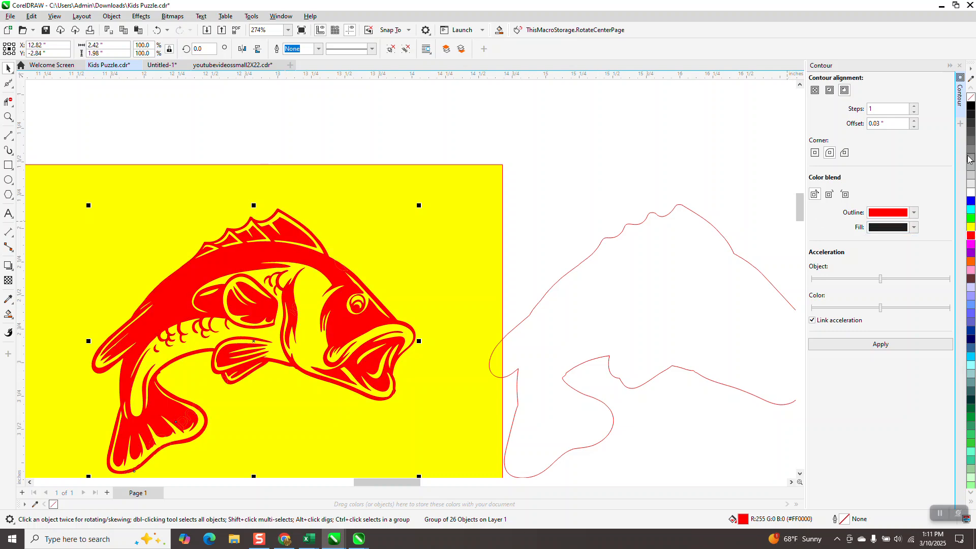
pyautogui.click(970, 107)
# Step: Move the contour curve 3 inches left, back around the fish on the yellow rectangle
pyautogui.click(713, 274)
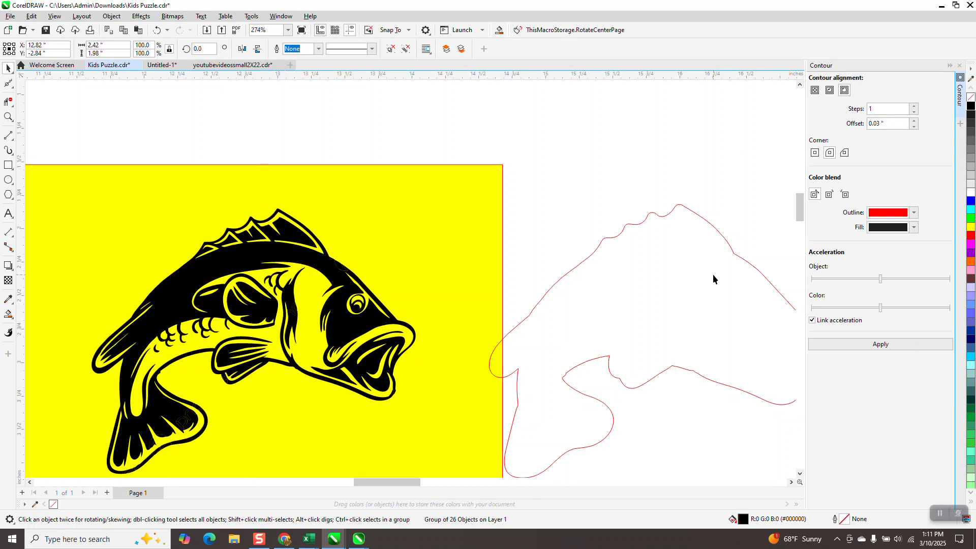
pyautogui.press('Tab')
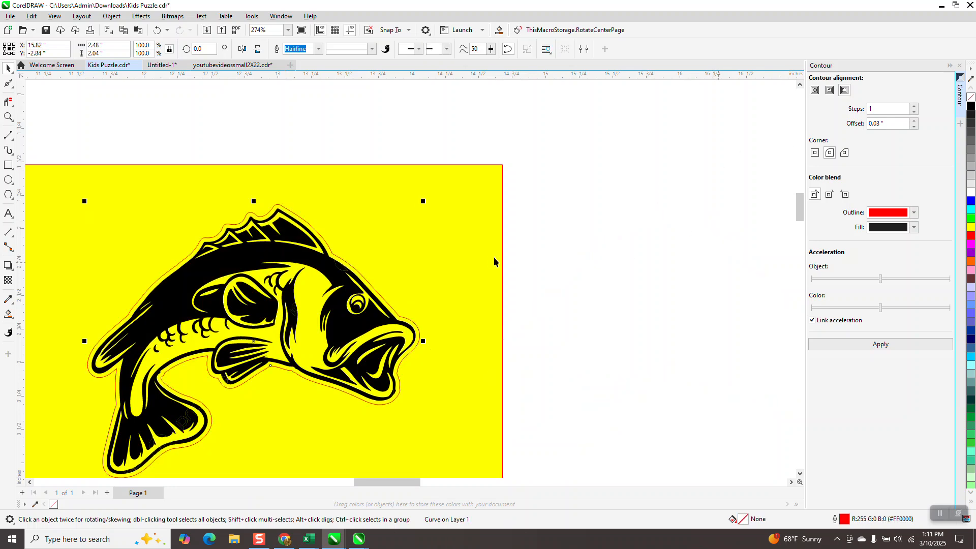
# Step: Add the artistic text "dafont.com" above the row of fish images
pyautogui.scroll(-4, 478, 254)
pyautogui.scroll(-1, 487, 243)
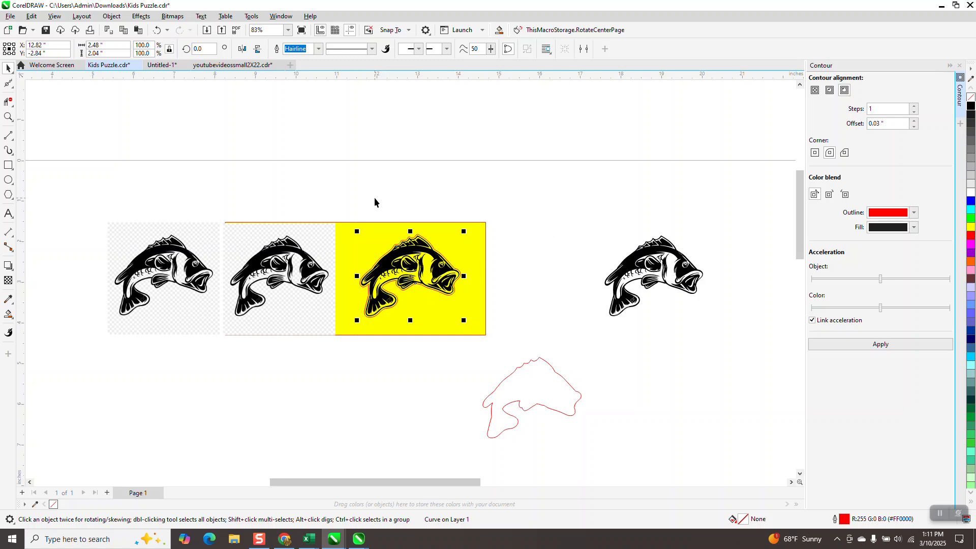
pyautogui.click(9, 213)
pyautogui.click(326, 173)
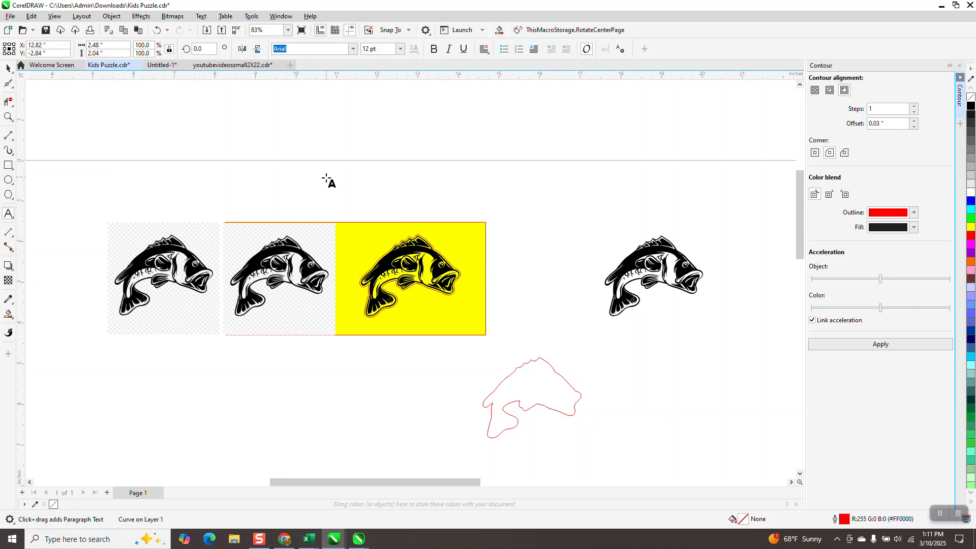
pyautogui.write('dafont.com')
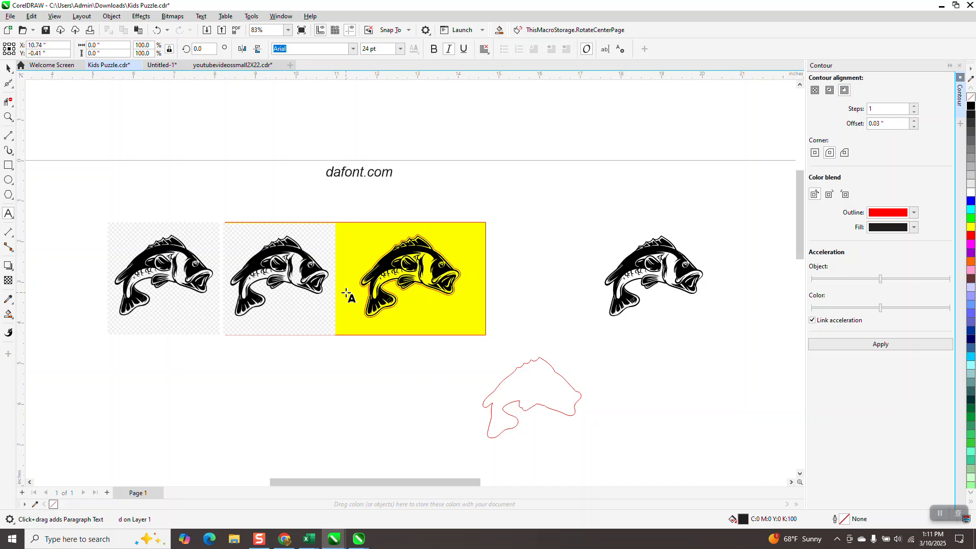
# Step: Switch to Chrome, search Google for dafont in a new tab and open the DaFont website
pyautogui.click(284, 538)
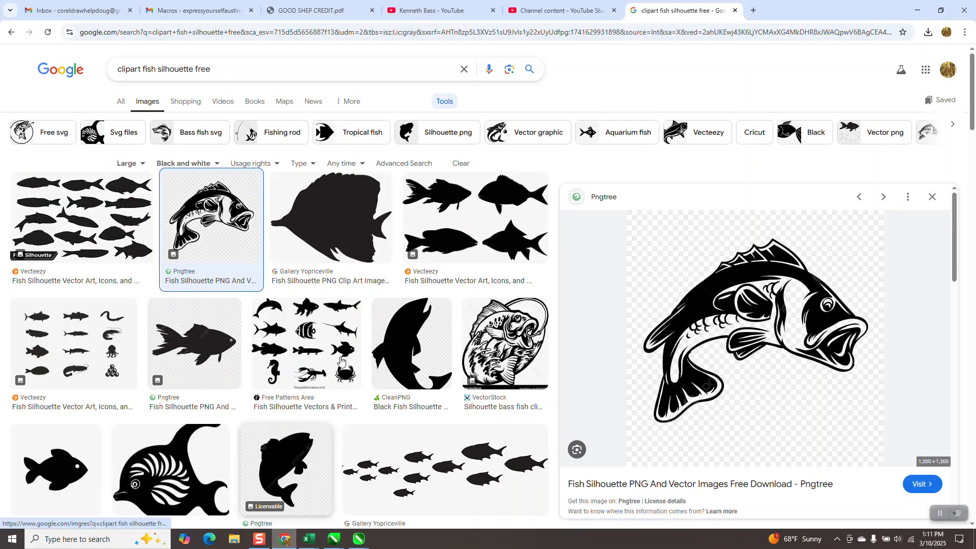
pyautogui.click(753, 10)
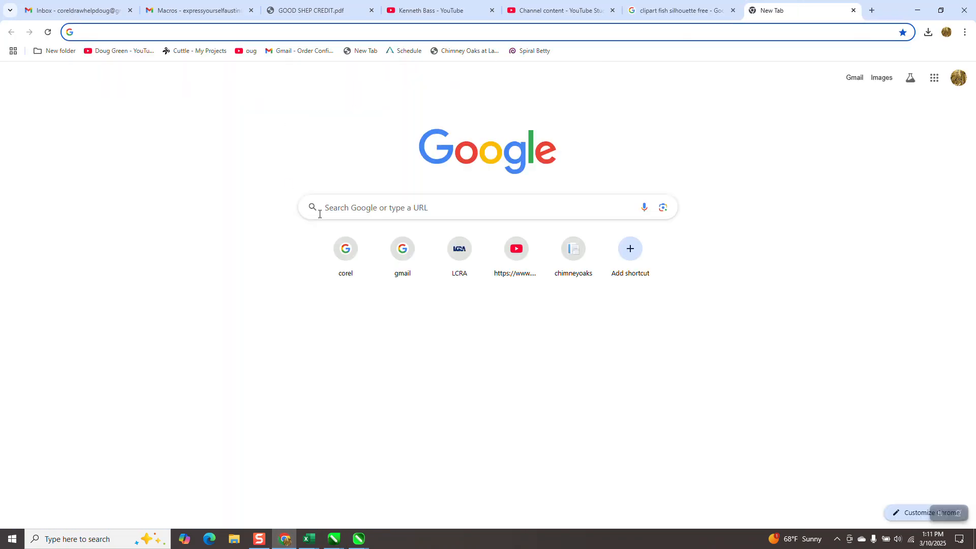
pyautogui.click(361, 209)
pyautogui.write('dafont')
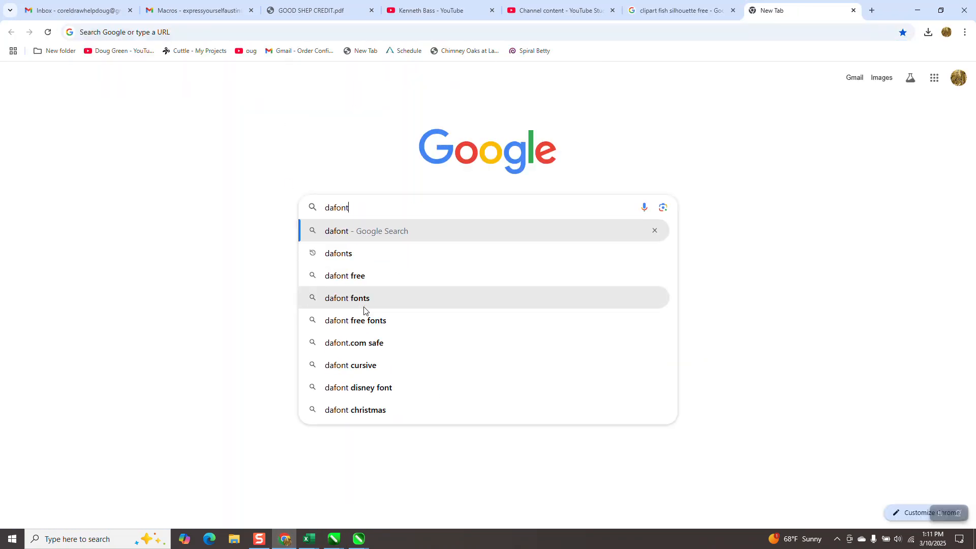
pyautogui.press('Return')
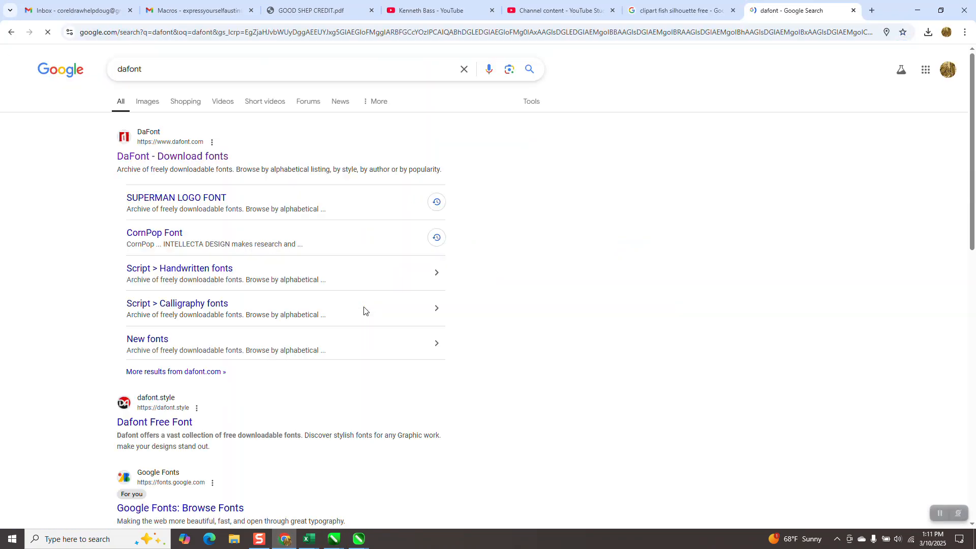
pyautogui.click(201, 161)
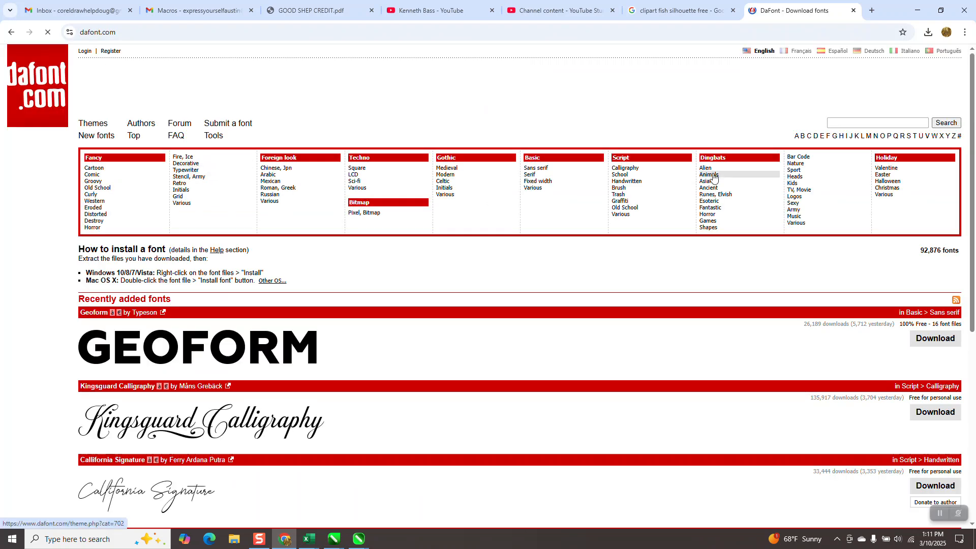
# Step: Search the DaFont site for "fish"
pyautogui.click(876, 122)
pyautogui.write('fish')
pyautogui.click(891, 140)
# Step: Look through the first page and page 4 of the fish font results for picture fonts
pyautogui.scroll(-10, 620, 220)
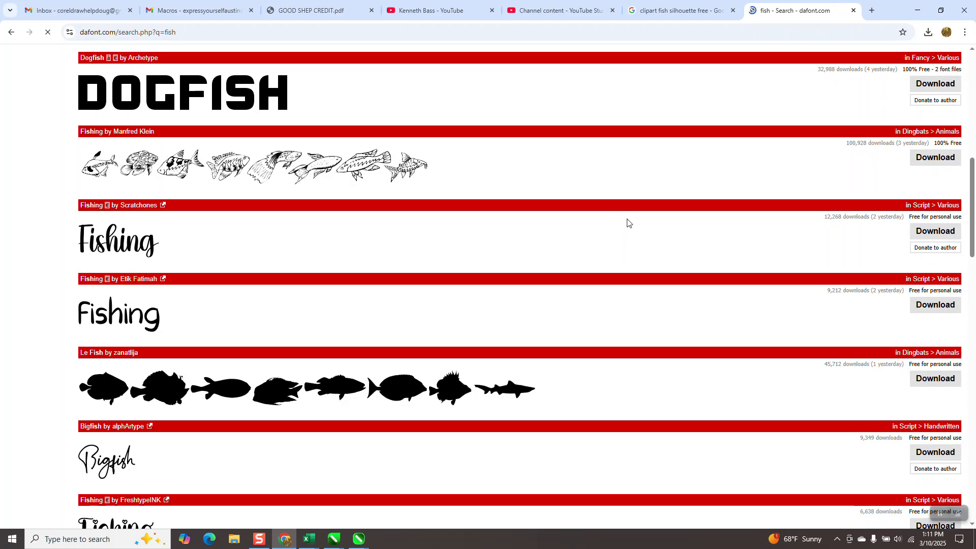
pyautogui.scroll(-9, 387, 193)
pyautogui.scroll(5, 404, 208)
pyautogui.scroll(-11, 412, 214)
pyautogui.scroll(-5, 412, 214)
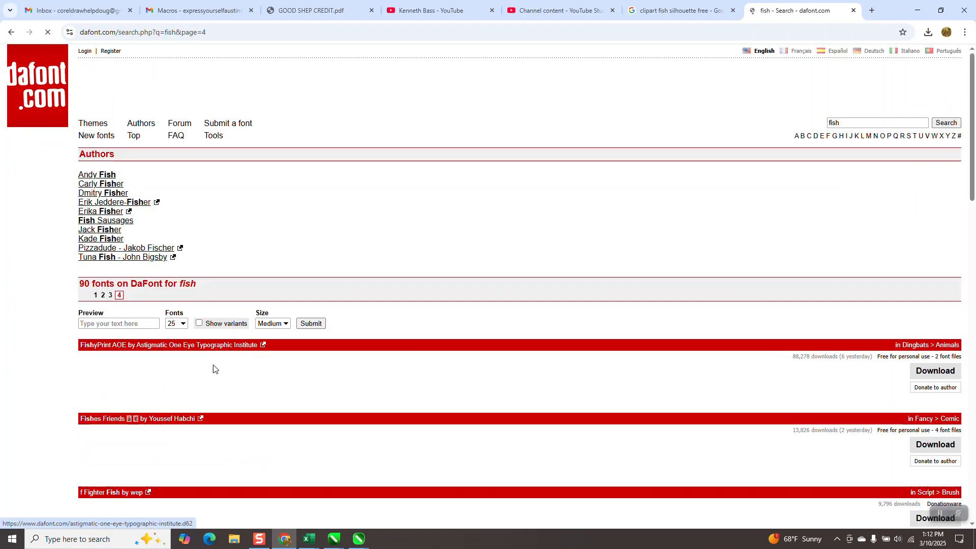
pyautogui.scroll(-6, 326, 364)
pyautogui.scroll(-10, 332, 366)
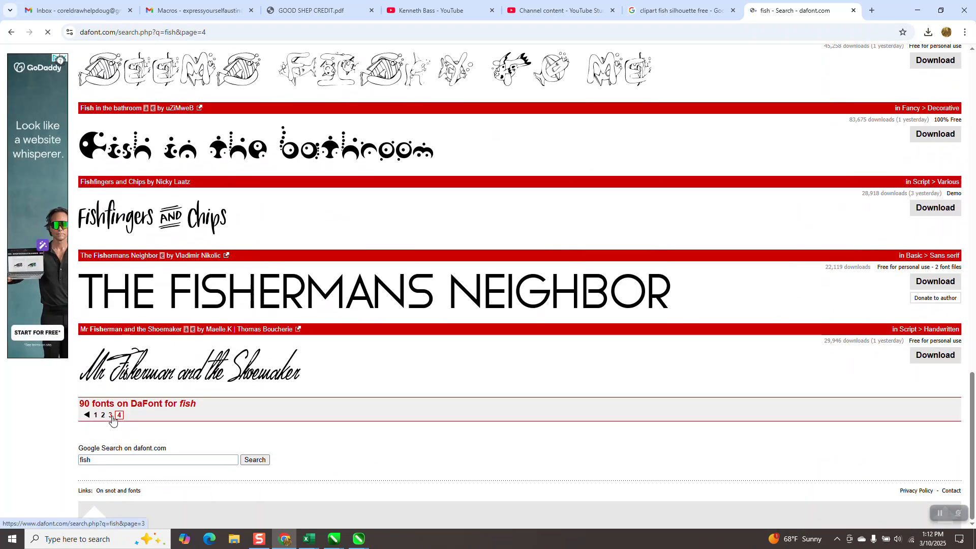
# Step: Go back through pages 3, 2 and 1 of the fish results and examine the dingbat fonts with fish drawings
pyautogui.click(110, 415)
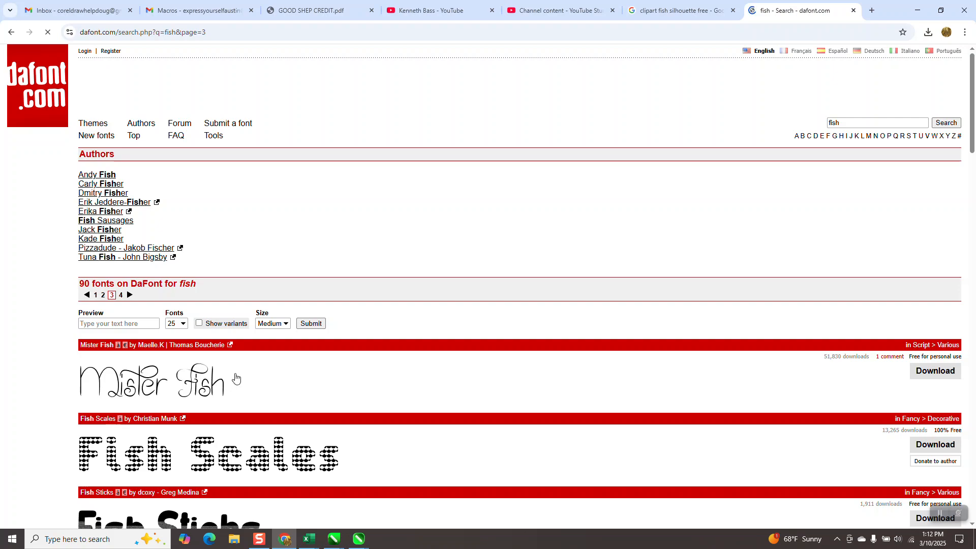
pyautogui.scroll(-10, 262, 375)
pyautogui.scroll(-15, 263, 375)
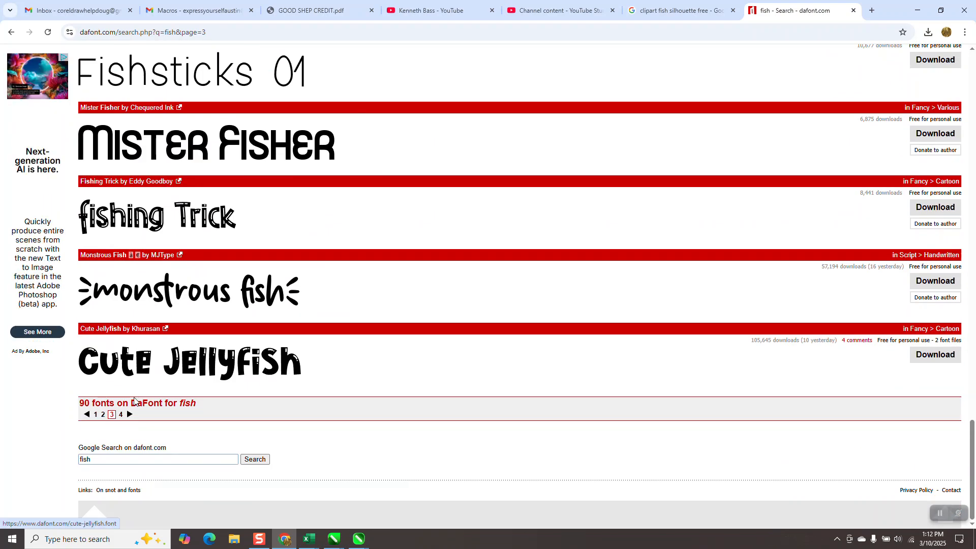
pyautogui.click(102, 414)
pyautogui.scroll(-5, 299, 358)
pyautogui.scroll(-12, 304, 358)
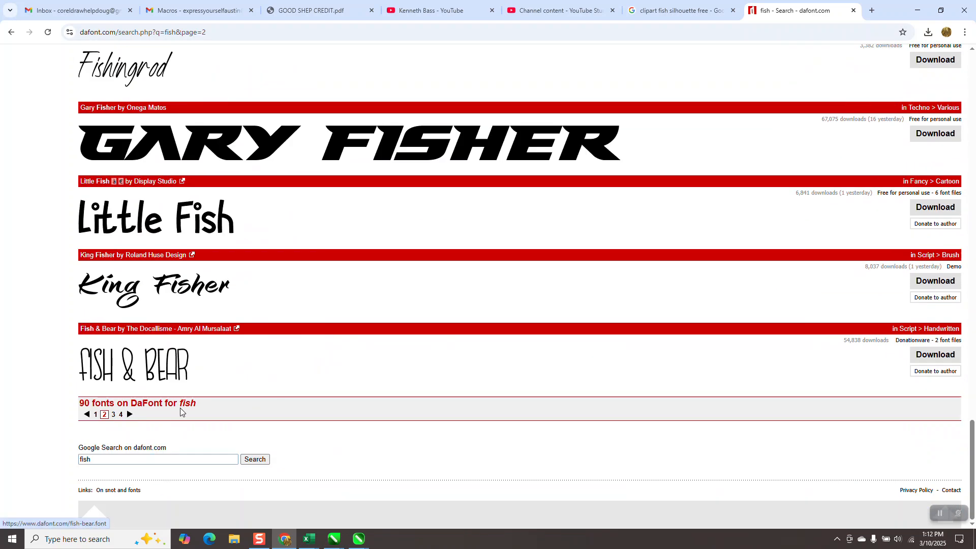
pyautogui.click(94, 416)
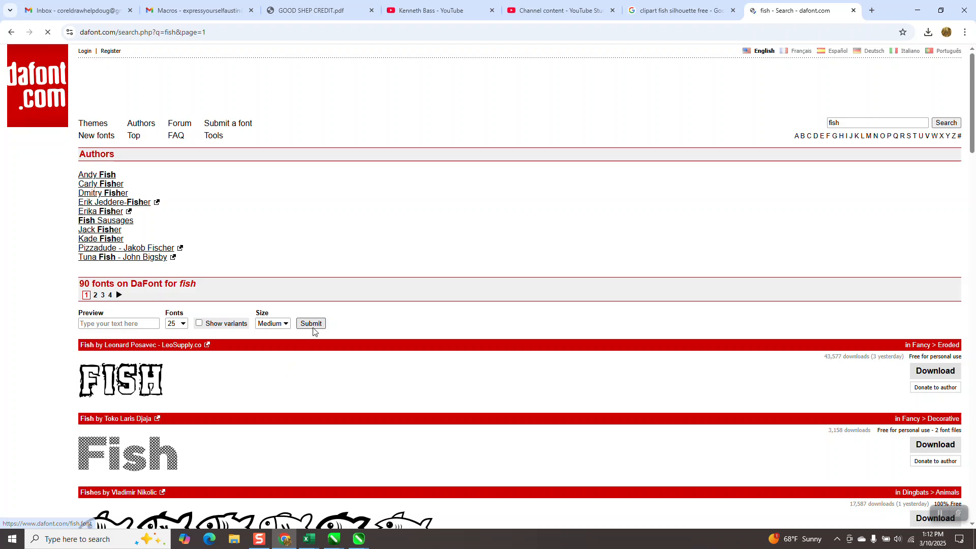
pyautogui.scroll(-5, 330, 325)
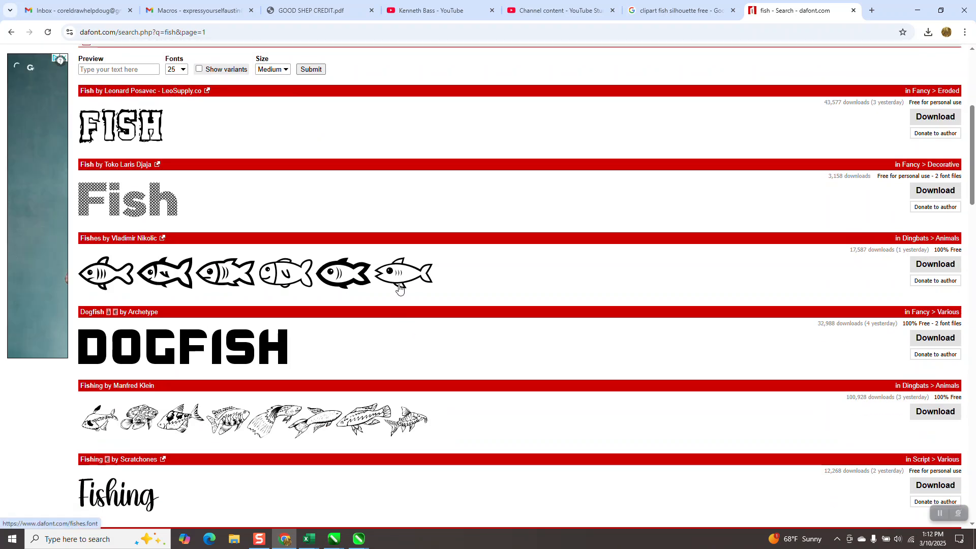
pyautogui.scroll(-5, 399, 288)
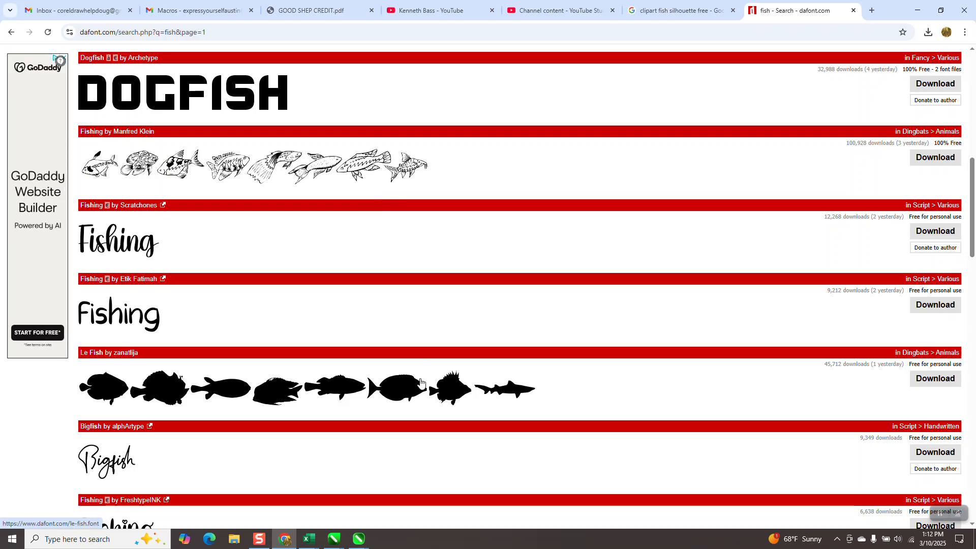
pyautogui.scroll(-10, 461, 359)
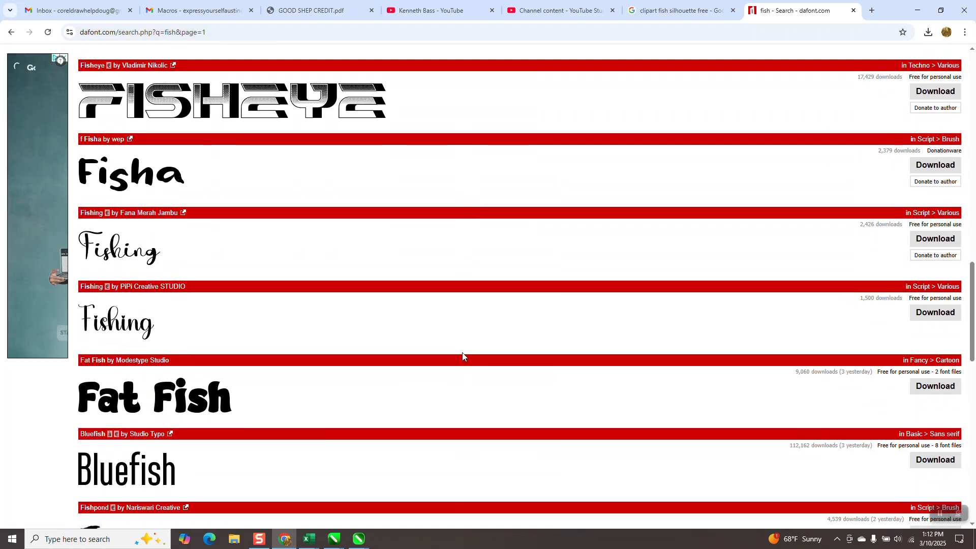
pyautogui.scroll(10, 462, 356)
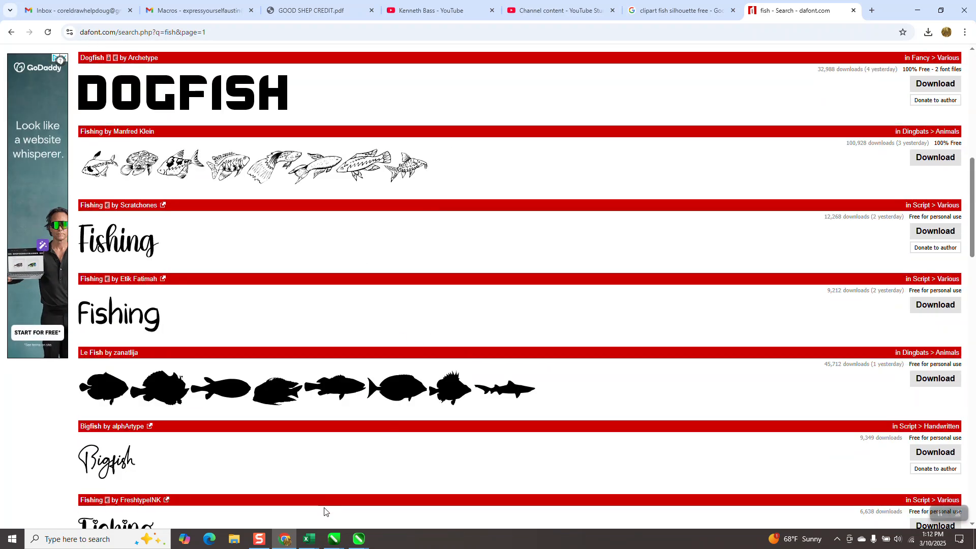
# Step: Switch back to CorelDRAW, open ABCMACRO.cdr and select both the uppercase and lowercase alphabet text lines
pyautogui.moveTo(328, 542)
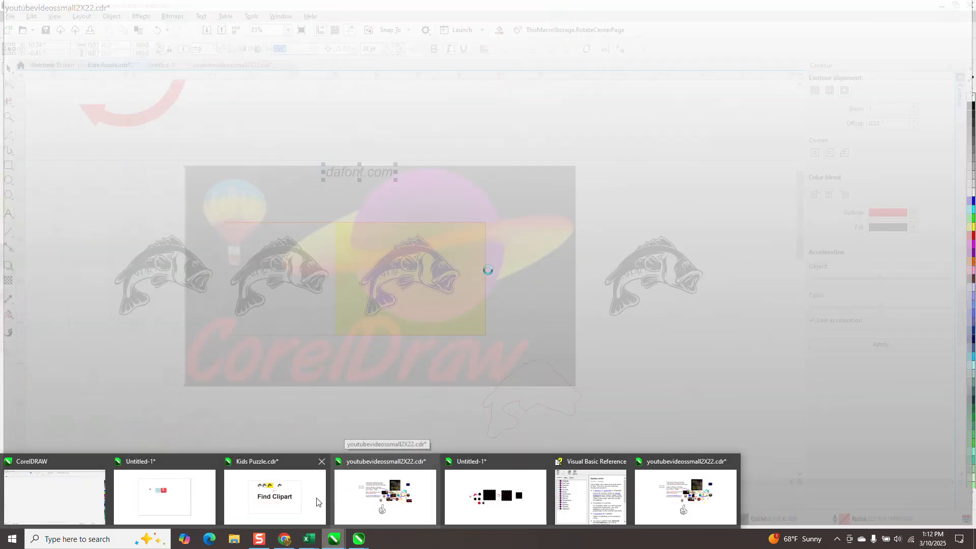
pyautogui.click(315, 501)
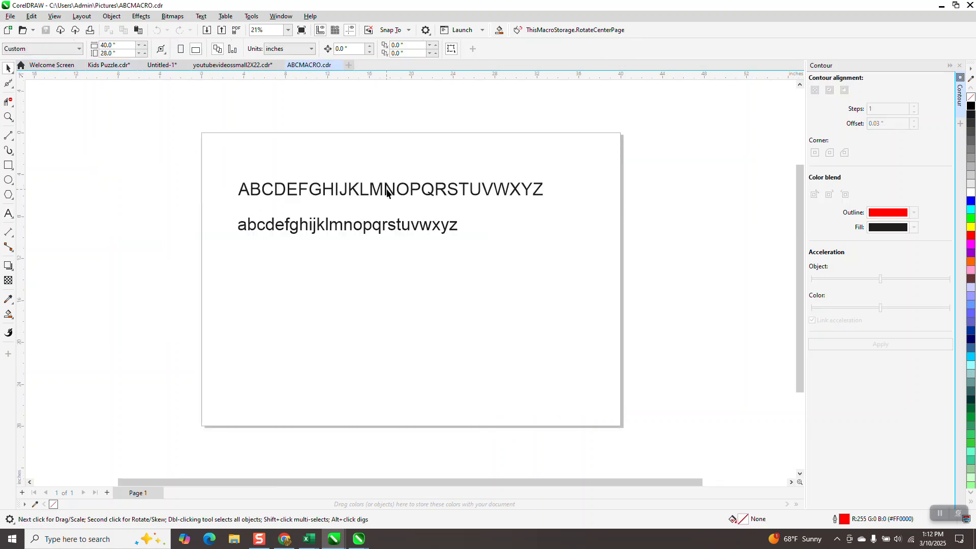
pyautogui.click(408, 194)
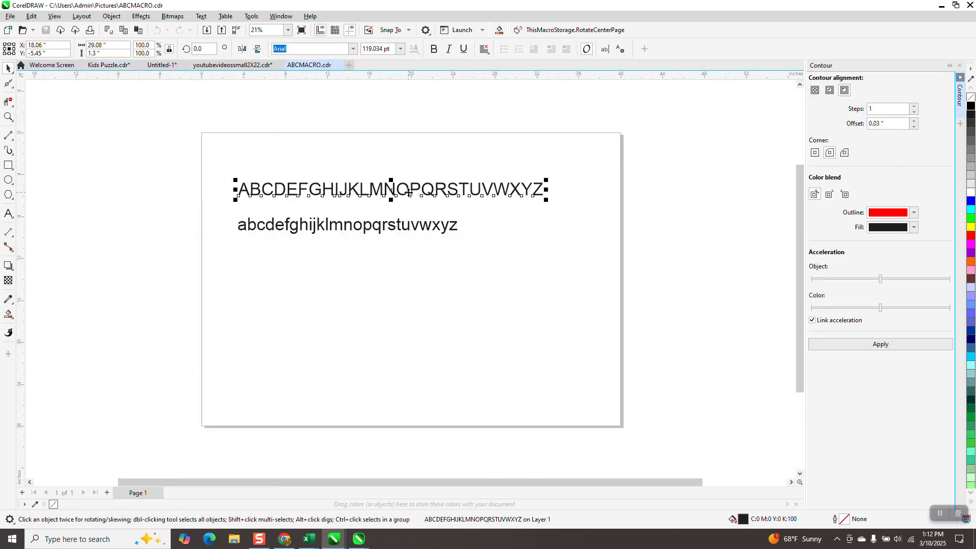
pyautogui.moveTo(218, 159); pyautogui.dragTo(545, 270)
# Step: Apply the Birds TFB font to both alphabet lines and inspect the bird silhouettes up close
pyautogui.click(354, 50)
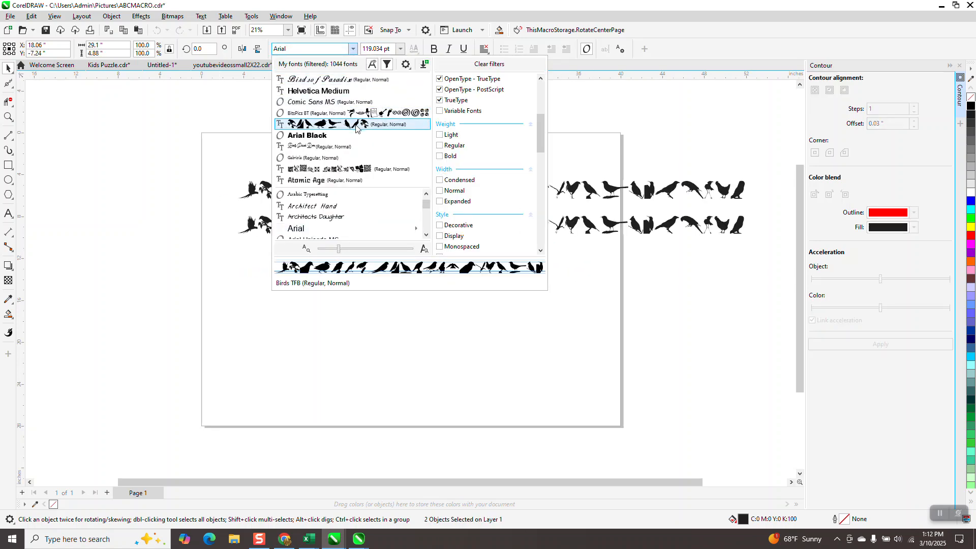
pyautogui.click(357, 124)
pyautogui.click(9, 117)
pyautogui.moveTo(223, 165); pyautogui.dragTo(369, 244)
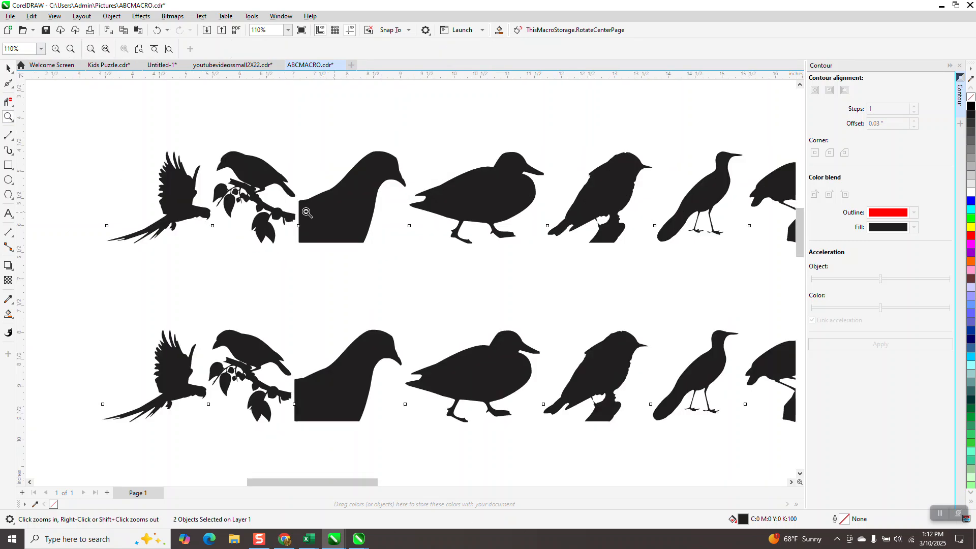
pyautogui.scroll(-1, 244, 181)
pyautogui.scroll(-1, 247, 179)
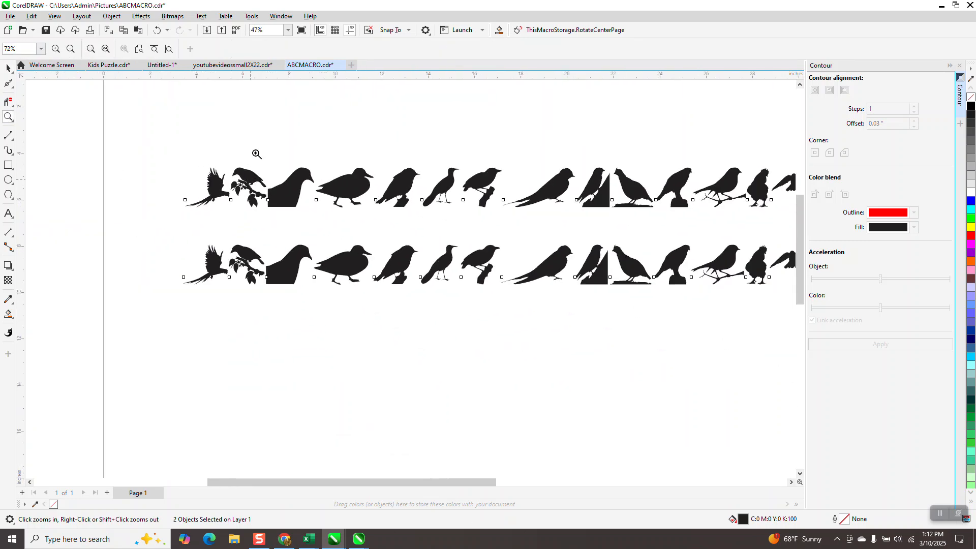
# Step: Change the font of both alphabet lines to BitsPics BT
pyautogui.click(9, 69)
pyautogui.click(371, 49)
pyautogui.click(353, 48)
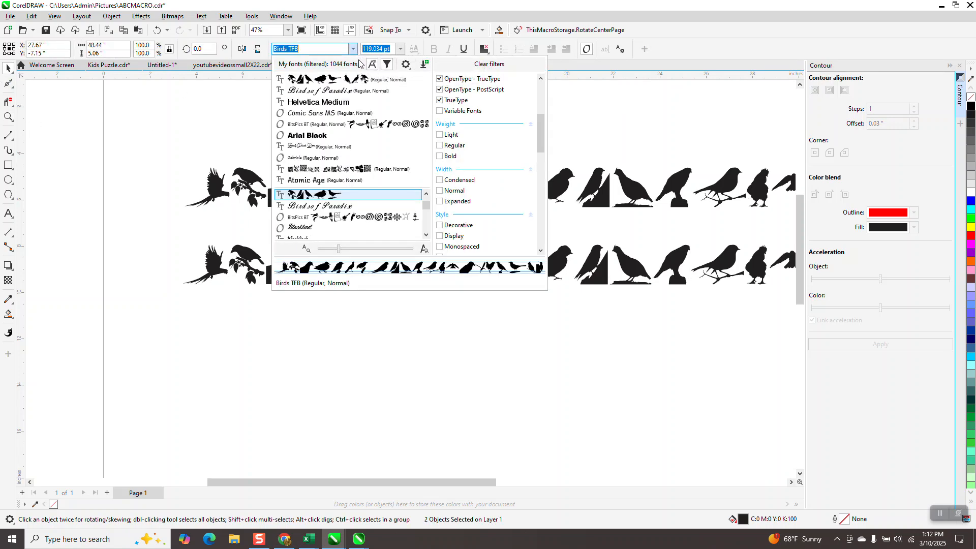
pyautogui.click(371, 124)
pyautogui.scroll(-1, 262, 229)
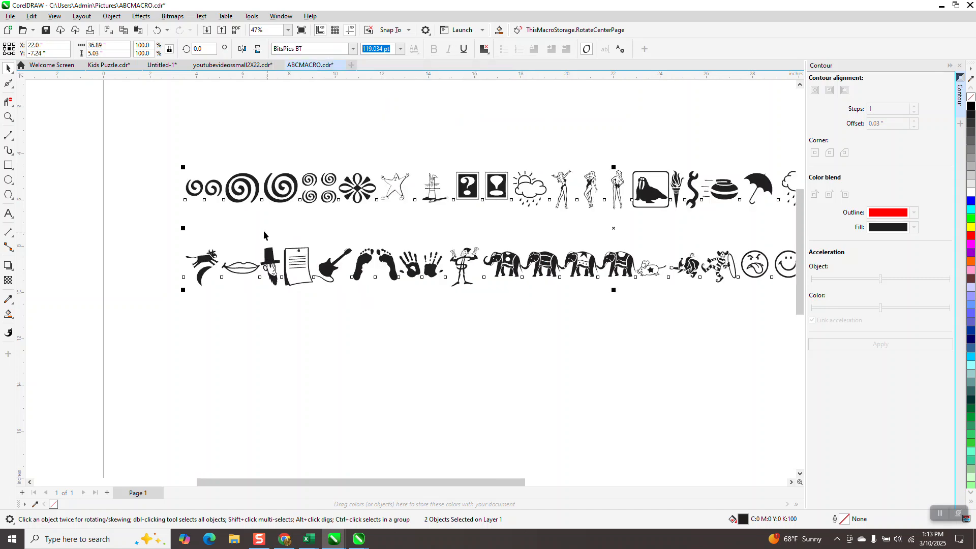
# Step: Apply the Botanical font to both alphabet lines and inspect the leaf and holly shapes up close
pyautogui.click(353, 49)
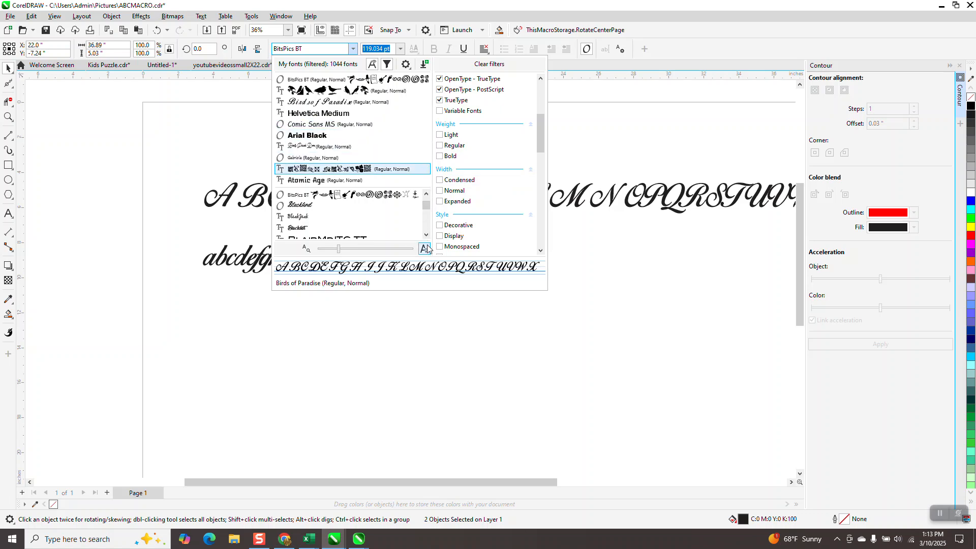
pyautogui.scroll(-3, 427, 238)
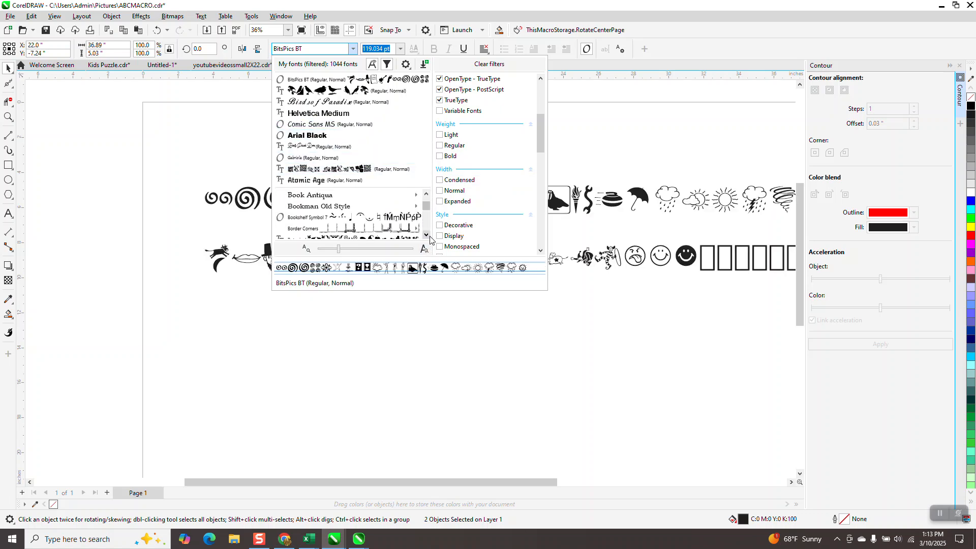
pyautogui.scroll(-3, 428, 237)
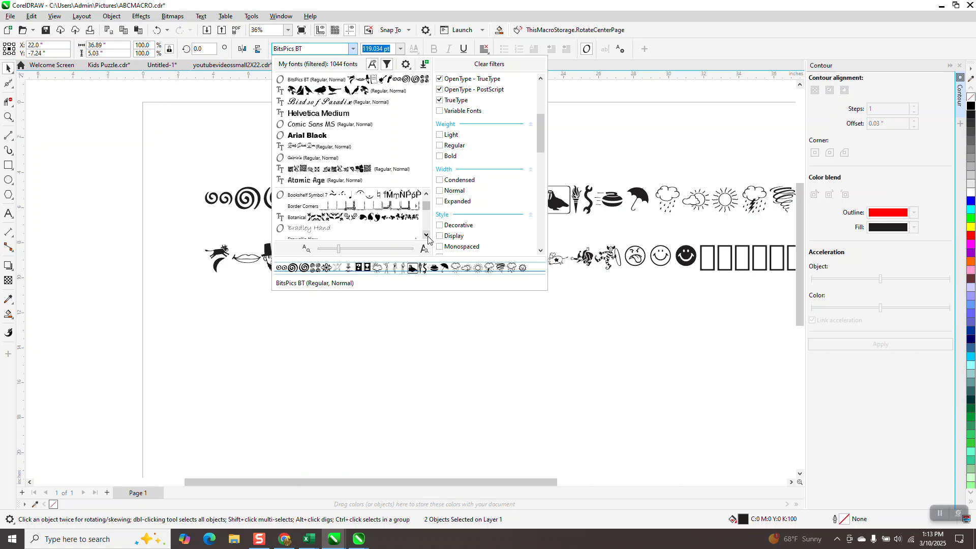
pyautogui.click(368, 216)
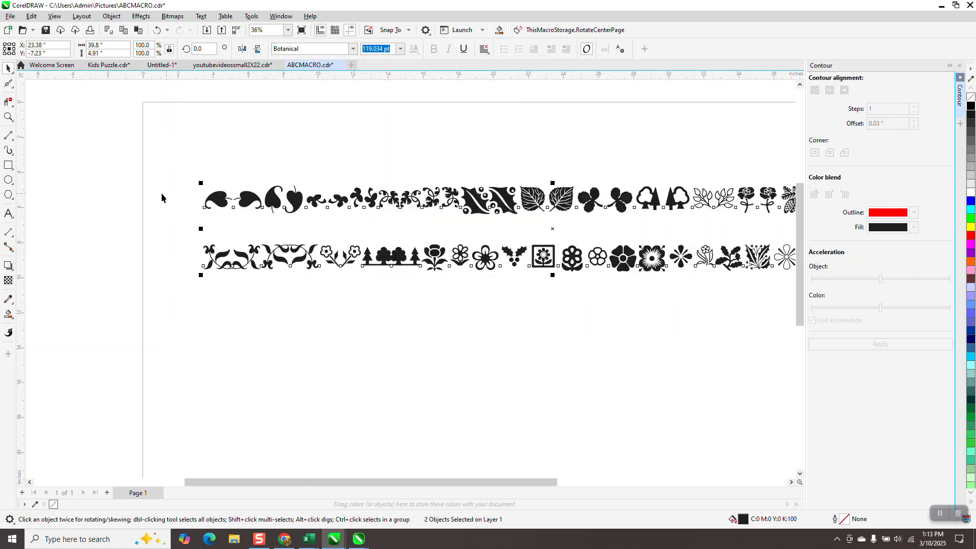
pyautogui.press('z')
pyautogui.moveTo(284, 185); pyautogui.dragTo(500, 230)
pyautogui.scroll(-5, 390, 211)
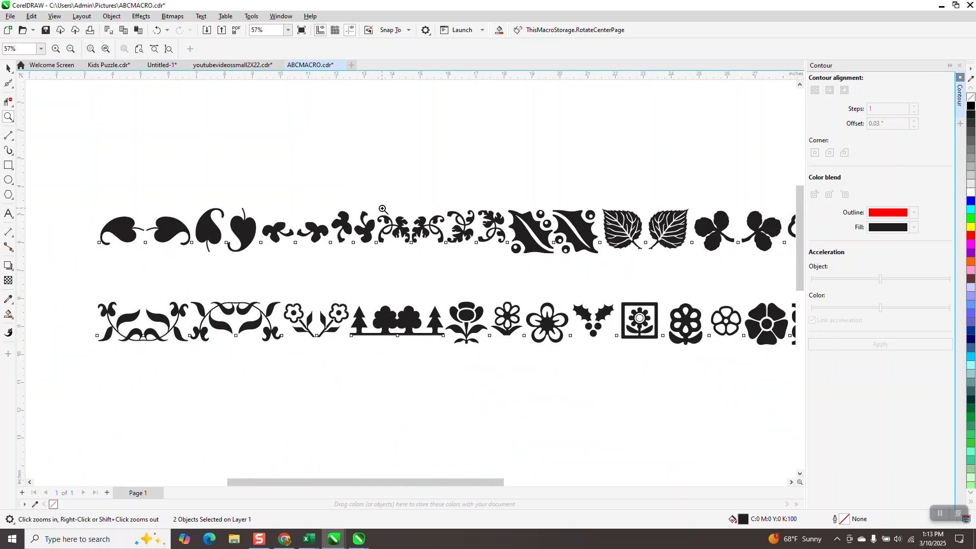
pyautogui.moveTo(479, 239); pyautogui.dragTo(559, 259)
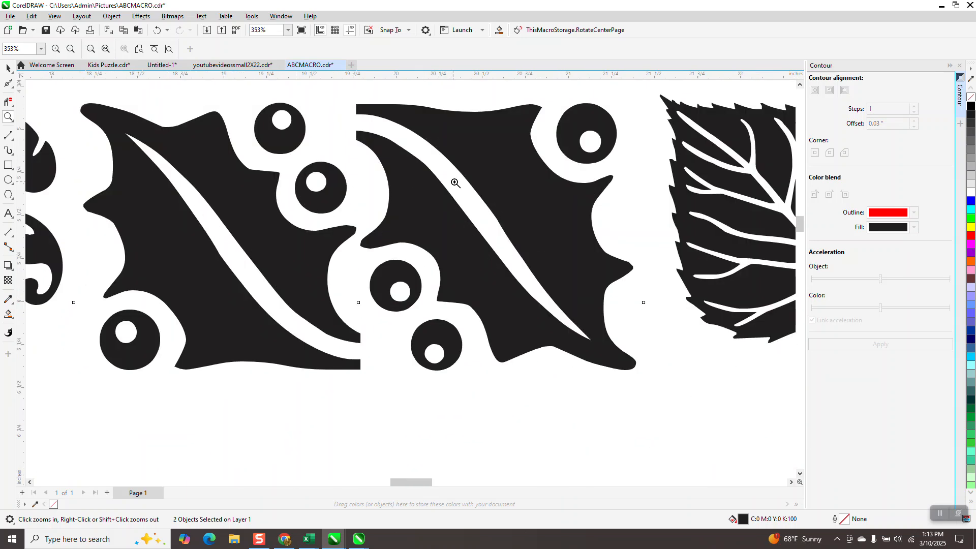
pyautogui.scroll(-4, 454, 184)
pyautogui.scroll(-1, 501, 195)
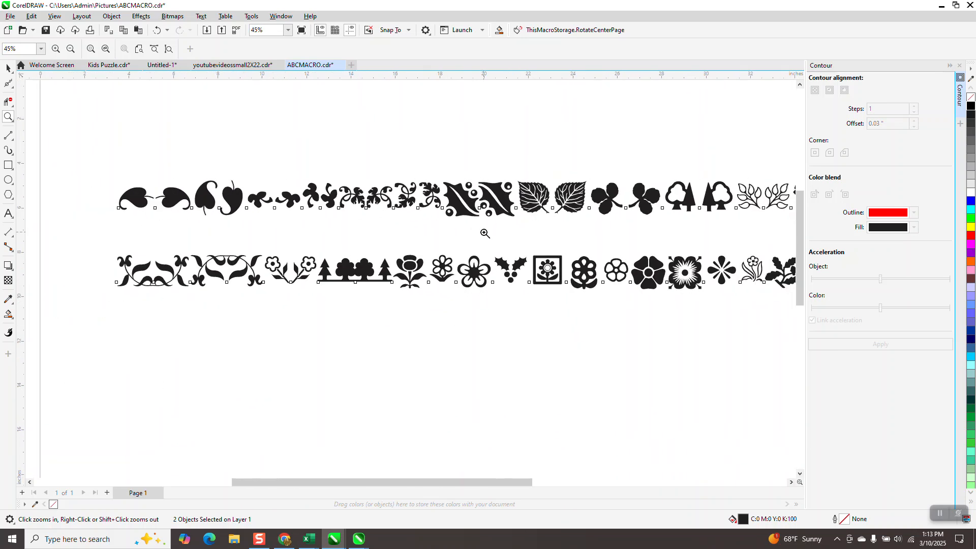
# Step: Break the uppercase alphabet line apart into individual characters
pyautogui.click(8, 68)
pyautogui.click(438, 189)
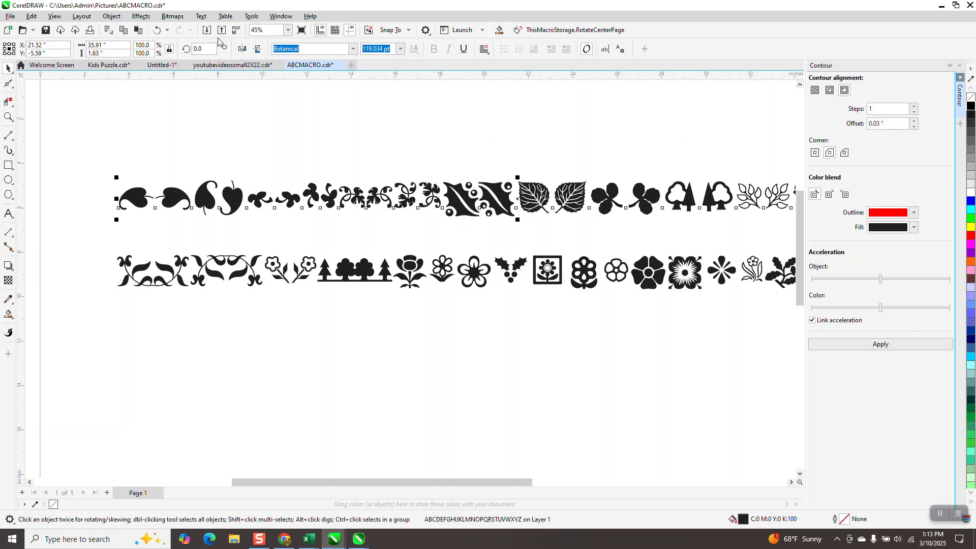
pyautogui.click(112, 15)
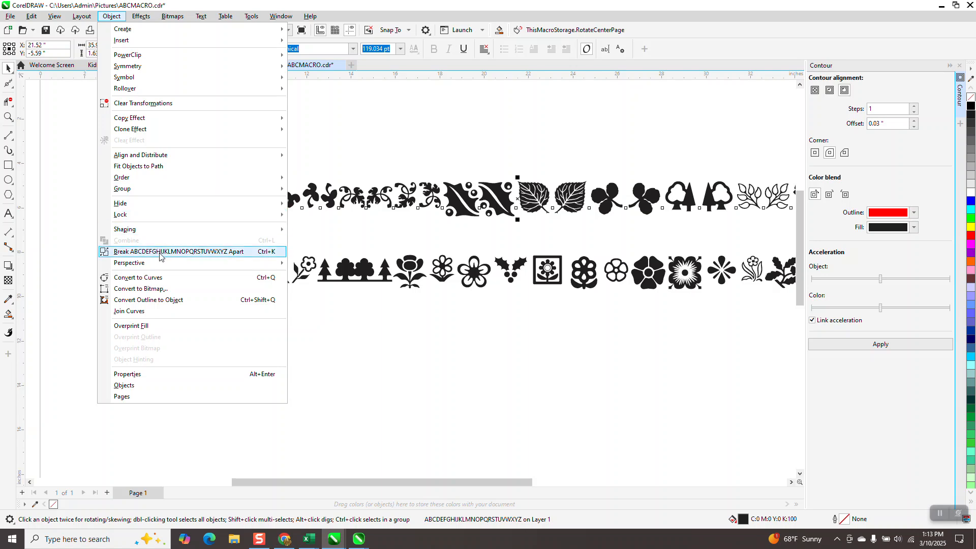
pyautogui.click(162, 251)
# Step: Move the second holly leaf above the row, place a copy of the second veined leaf beside it, and inspect both
pyautogui.moveTo(500, 206); pyautogui.dragTo(483, 140)
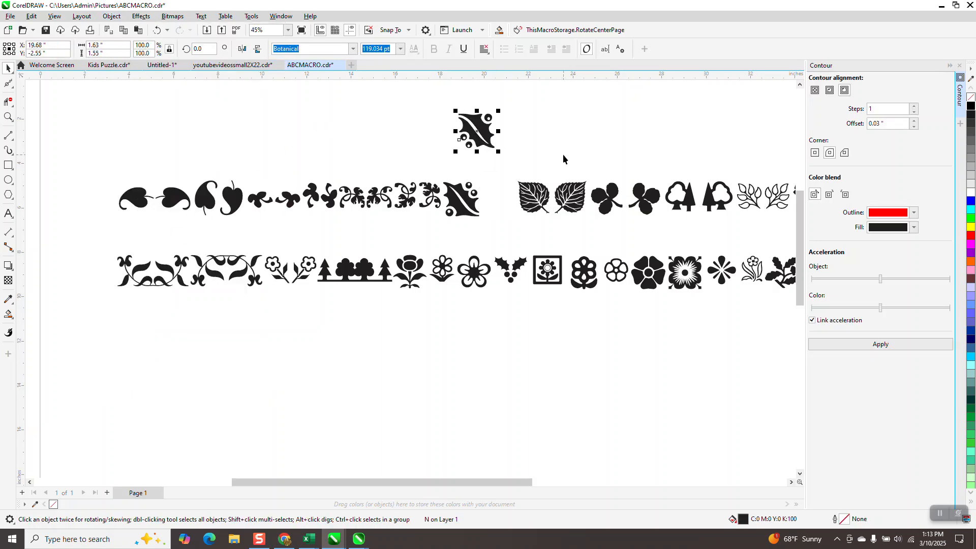
pyautogui.moveTo(570, 198); pyautogui.dragTo(569, 155)
pyautogui.click(8, 117)
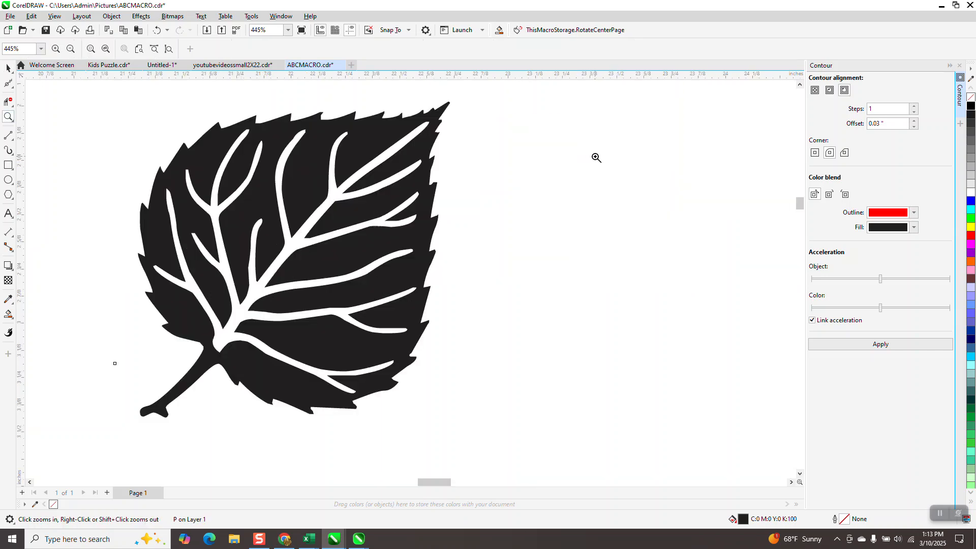
pyautogui.scroll(-3, 503, 155)
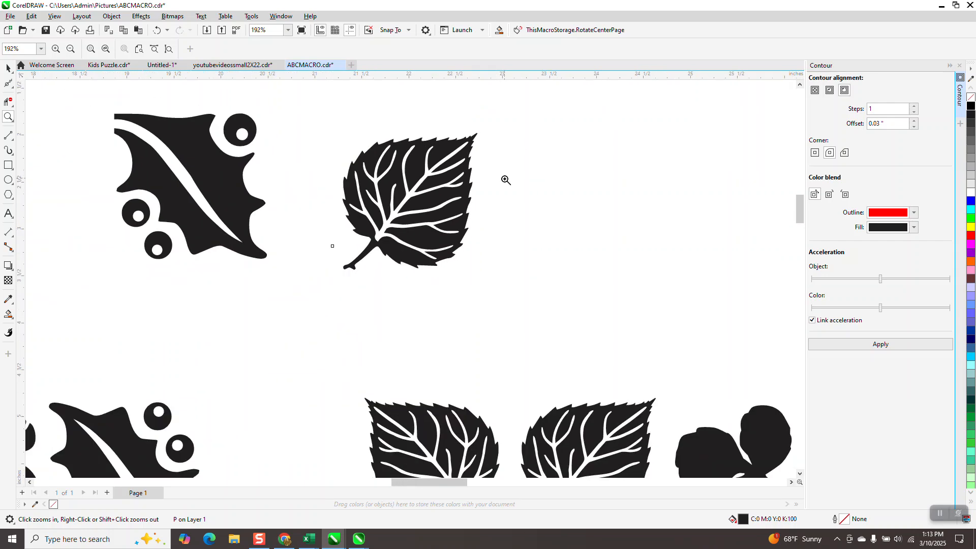
pyautogui.scroll(-2, 529, 193)
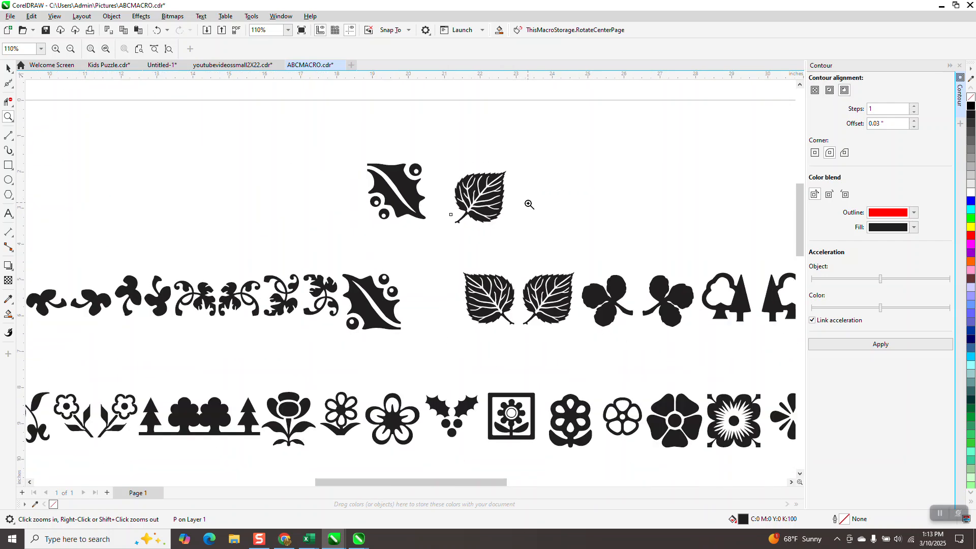
pyautogui.scroll(-5, 452, 255)
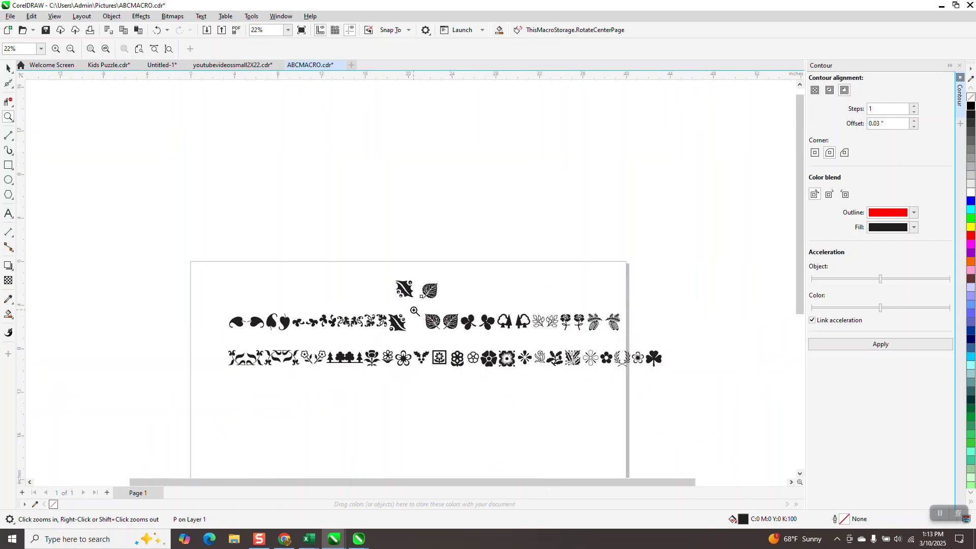
# Step: Switch to the Kids Puzzle.cdr document and examine the outlined fish on the yellow background up close
pyautogui.click(127, 70)
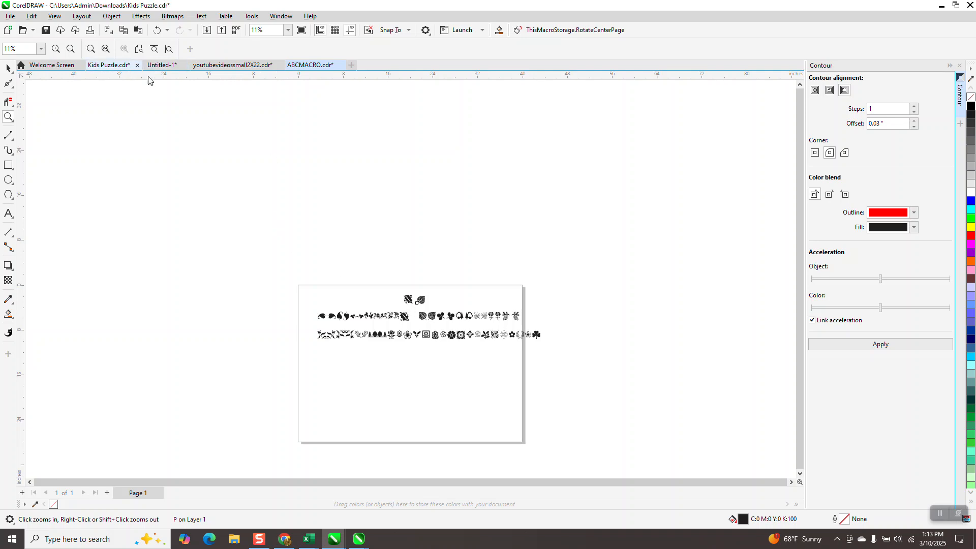
pyautogui.moveTo(335, 248); pyautogui.dragTo(513, 328)
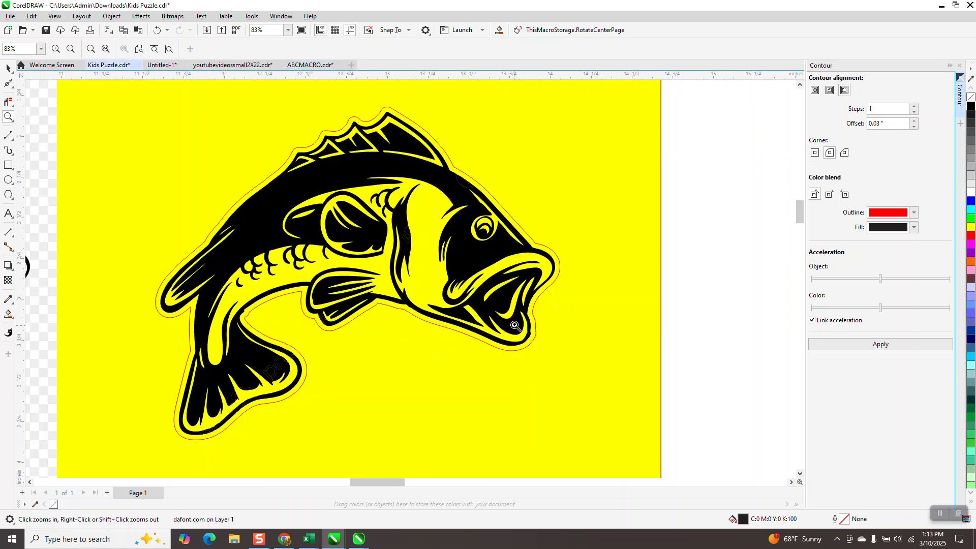